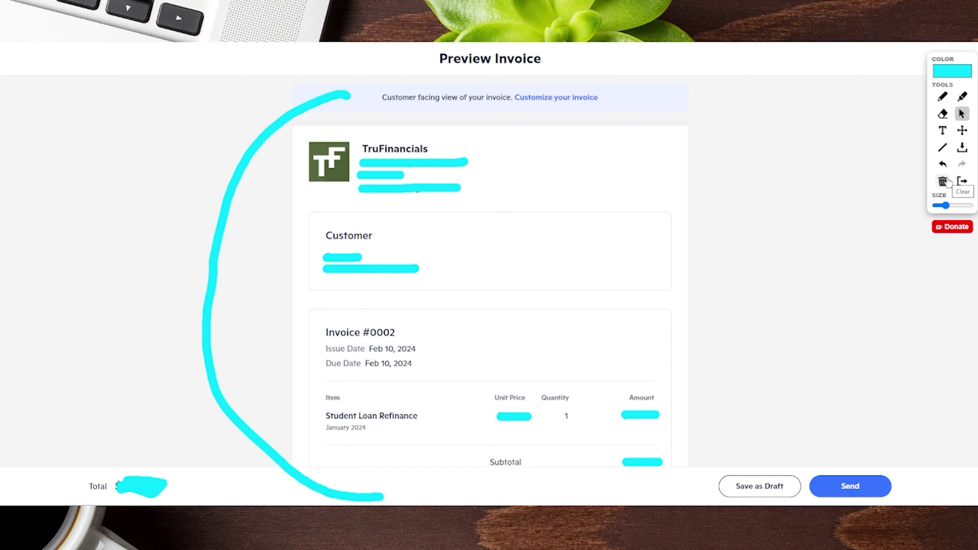
Annotate the invoice preview, marking the item line, its quantity of 1, Pay This Invoice and sending
click(943, 182)
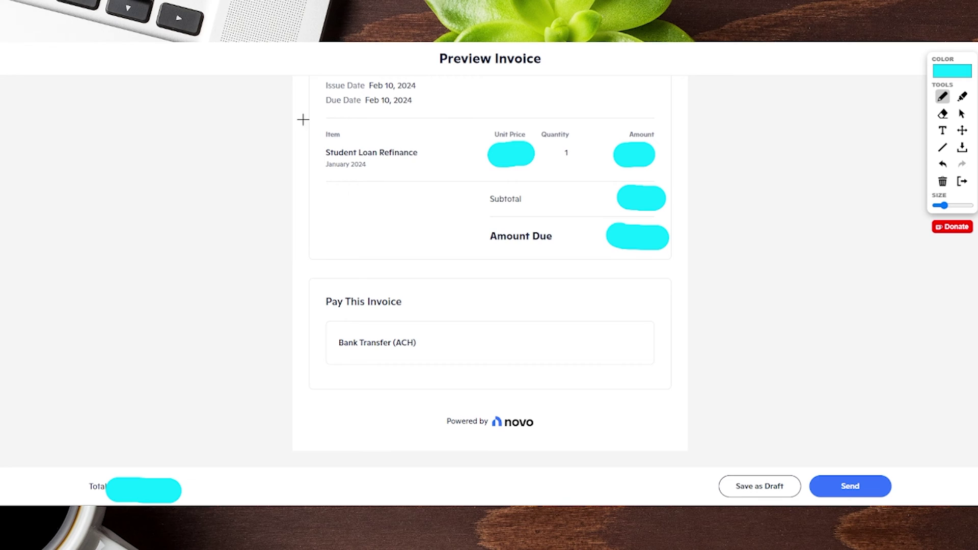
drag(308, 123, 368, 198)
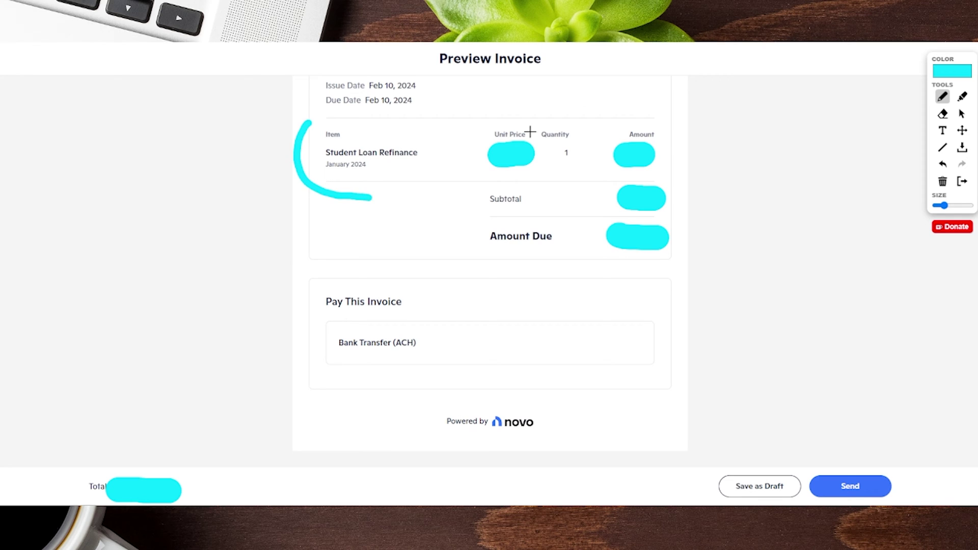
mouse_move(541, 116)
mouse_down()
mouse_move(576, 148)
mouse_move(550, 122)
mouse_up()
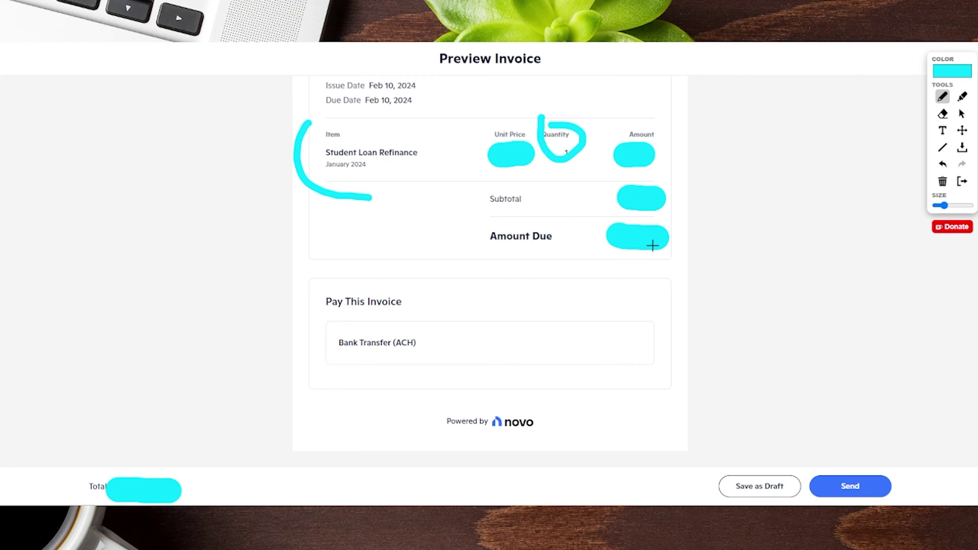
mouse_move(358, 269)
mouse_down()
mouse_move(280, 307)
mouse_move(374, 389)
mouse_up()
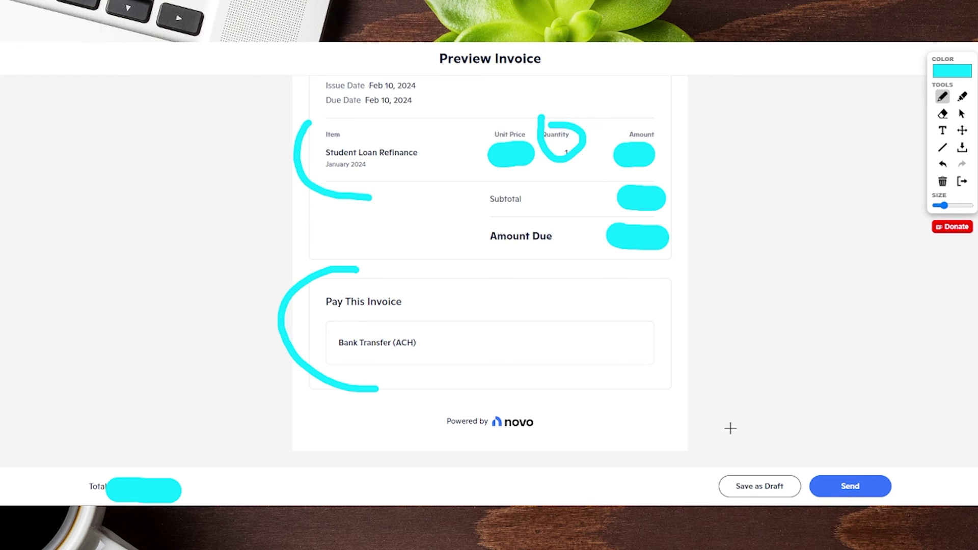
mouse_move(834, 396)
mouse_down()
mouse_move(841, 461)
mouse_move(857, 431)
mouse_up()
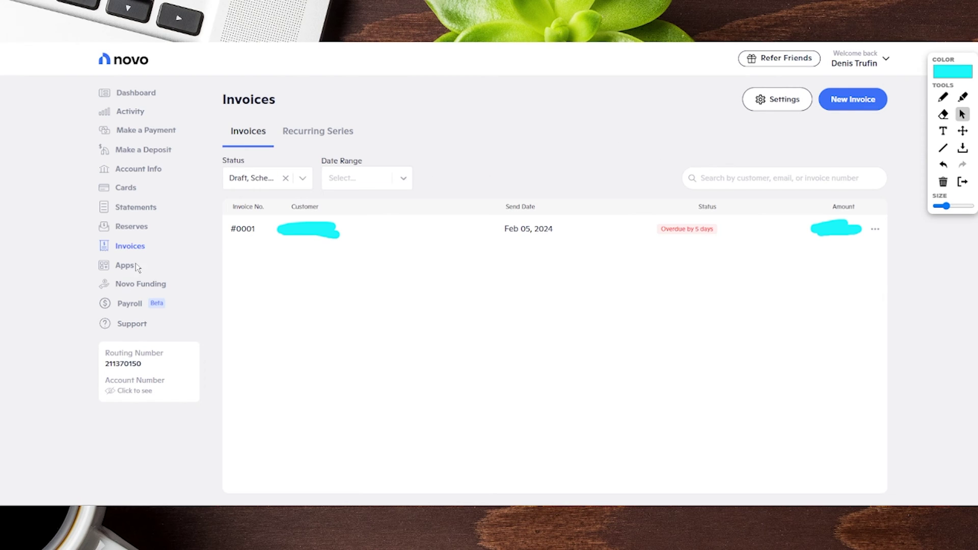
Mark the Invoices page, Settings, New Invoice, Recurring Series and invoice search on screen
click(942, 97)
drag(152, 246, 215, 248)
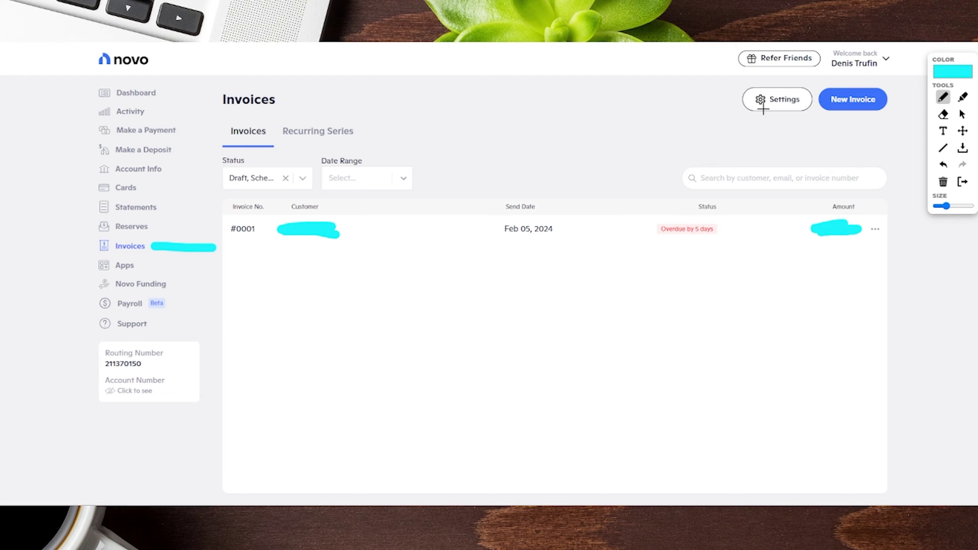
mouse_move(740, 80)
mouse_down()
mouse_move(734, 128)
mouse_move(767, 126)
mouse_up()
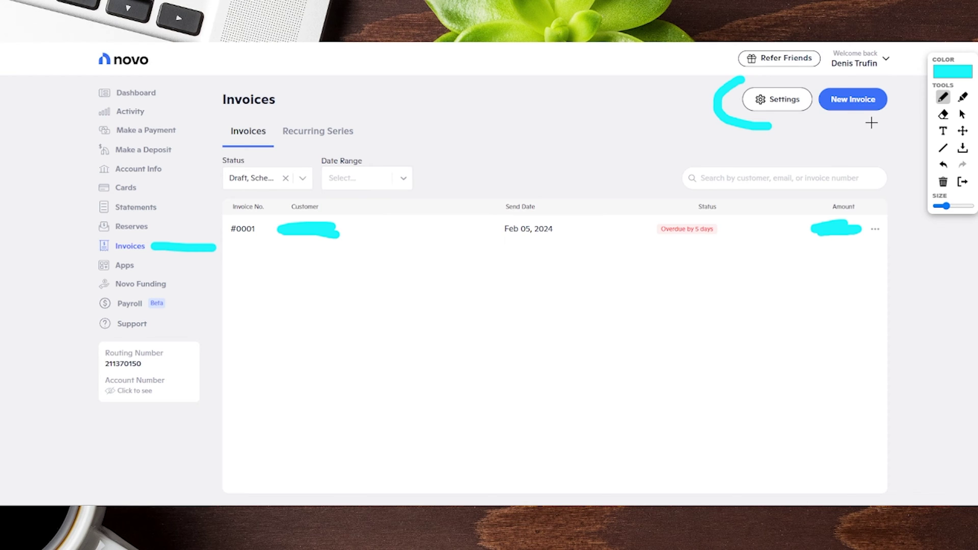
mouse_move(868, 124)
mouse_down()
mouse_move(914, 96)
mouse_move(880, 80)
mouse_up()
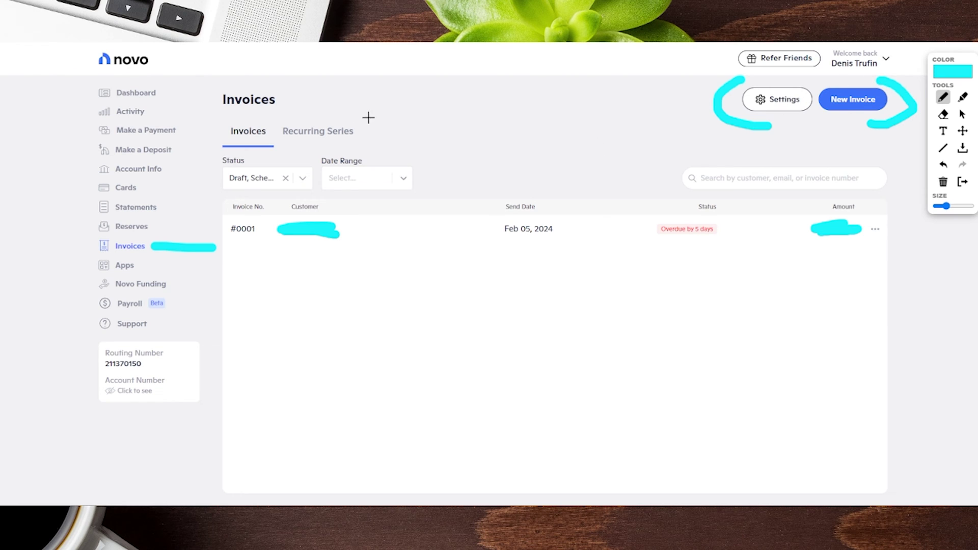
mouse_move(319, 99)
mouse_down()
mouse_move(338, 109)
mouse_move(345, 148)
mouse_up()
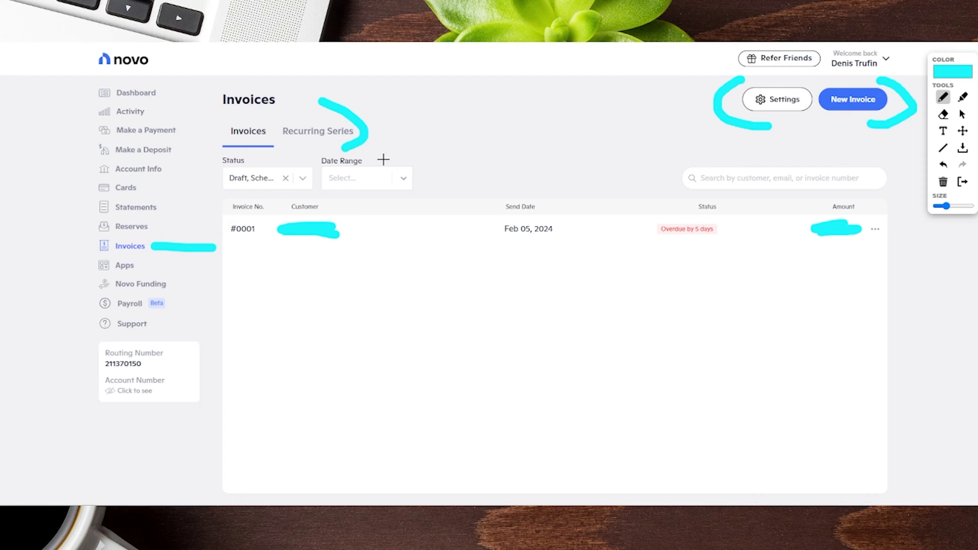
mouse_move(703, 150)
mouse_down()
mouse_move(667, 168)
mouse_move(707, 192)
mouse_up()
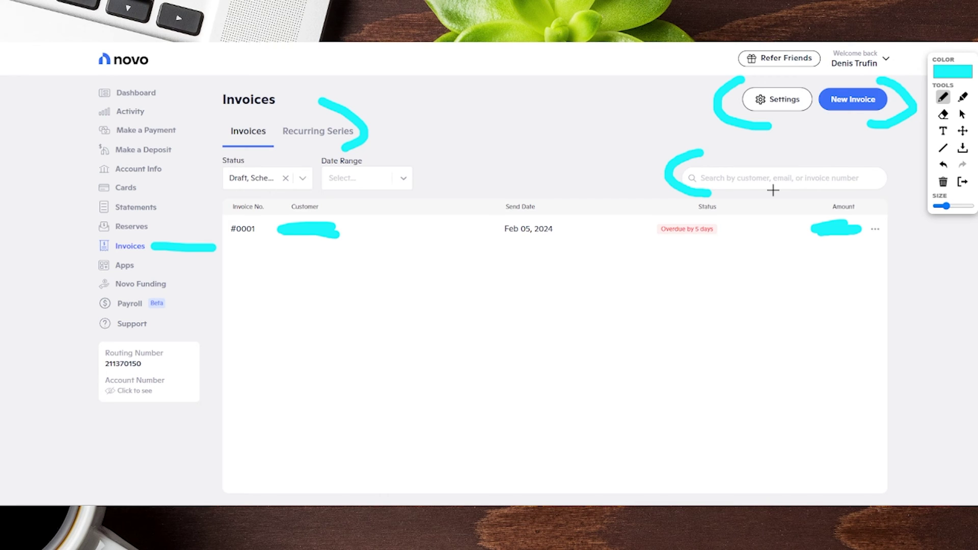
Mark the Invoice No., Customer, Send Date, Status and Amount columns of the invoice list
drag(247, 247, 249, 306)
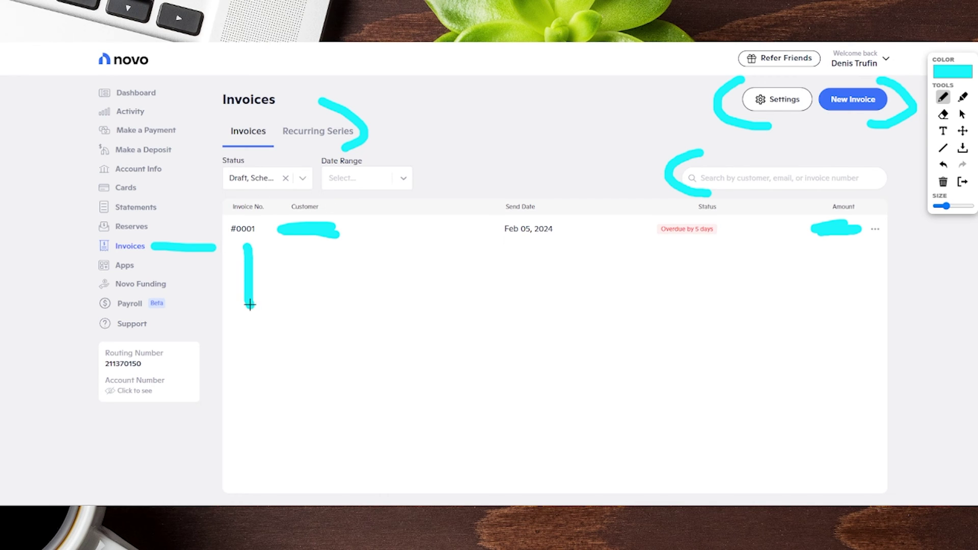
drag(312, 255, 317, 301)
drag(534, 246, 554, 308)
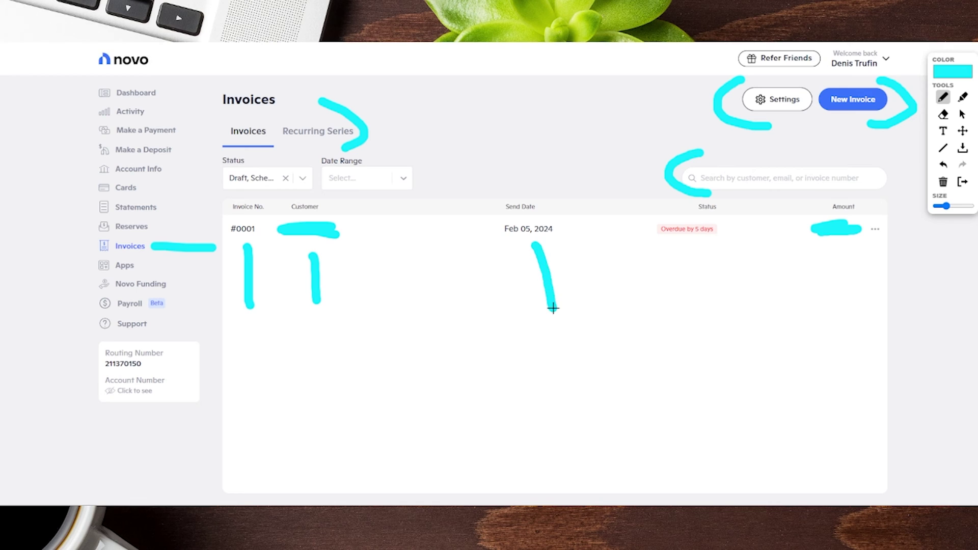
drag(707, 244, 712, 298)
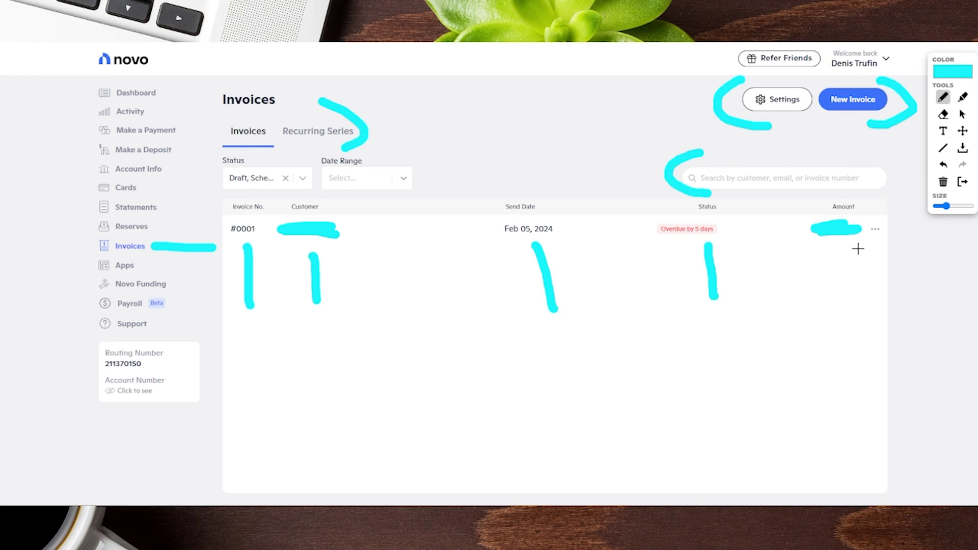
drag(850, 246, 854, 297)
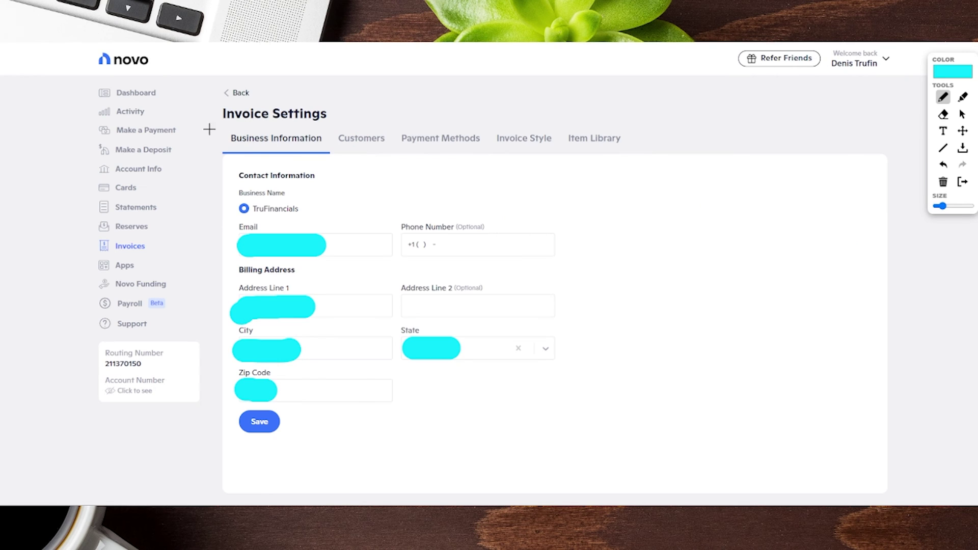
Annotate Invoice Settings: the TruFinancials name, email, phone, Billing Address, and the Customers tab
drag(216, 130, 309, 127)
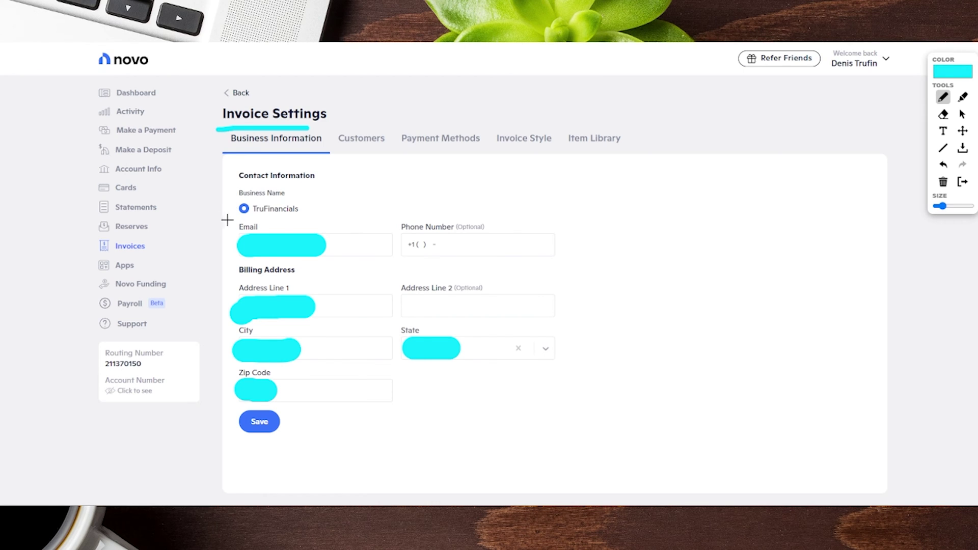
mouse_move(251, 183)
mouse_down()
mouse_move(243, 182)
mouse_move(245, 215)
mouse_up()
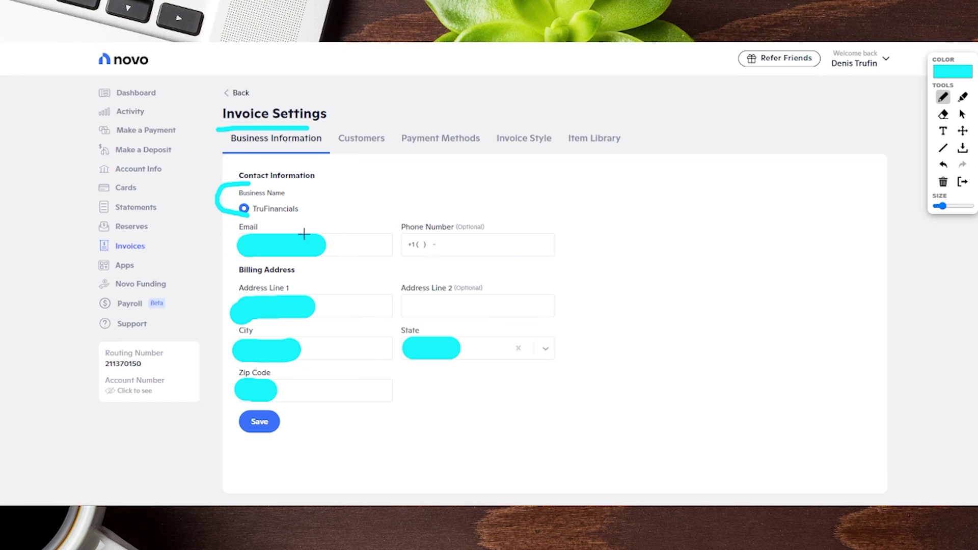
mouse_move(248, 222)
mouse_down()
mouse_move(224, 232)
mouse_move(235, 250)
mouse_up()
drag(403, 215, 455, 225)
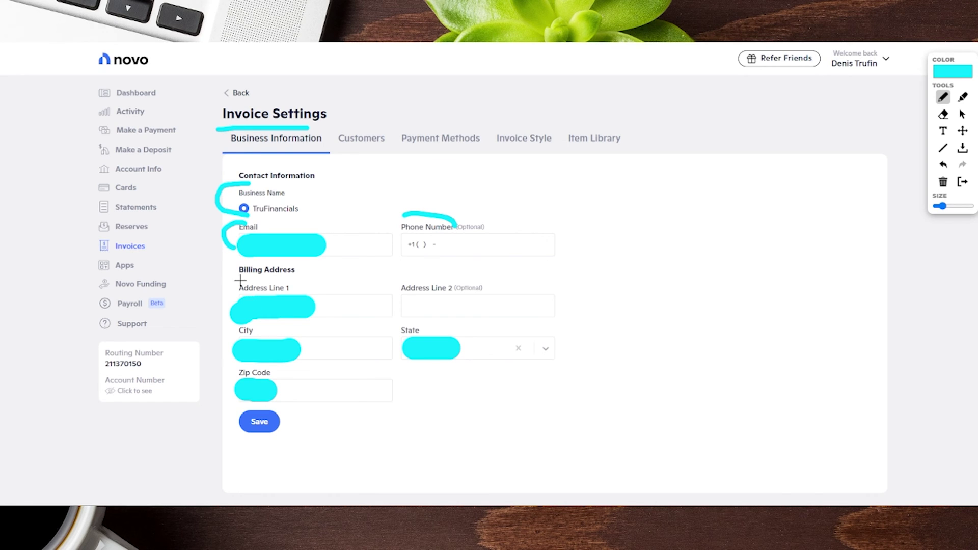
mouse_move(239, 261)
mouse_down()
mouse_move(228, 269)
mouse_move(212, 354)
mouse_move(219, 373)
mouse_up()
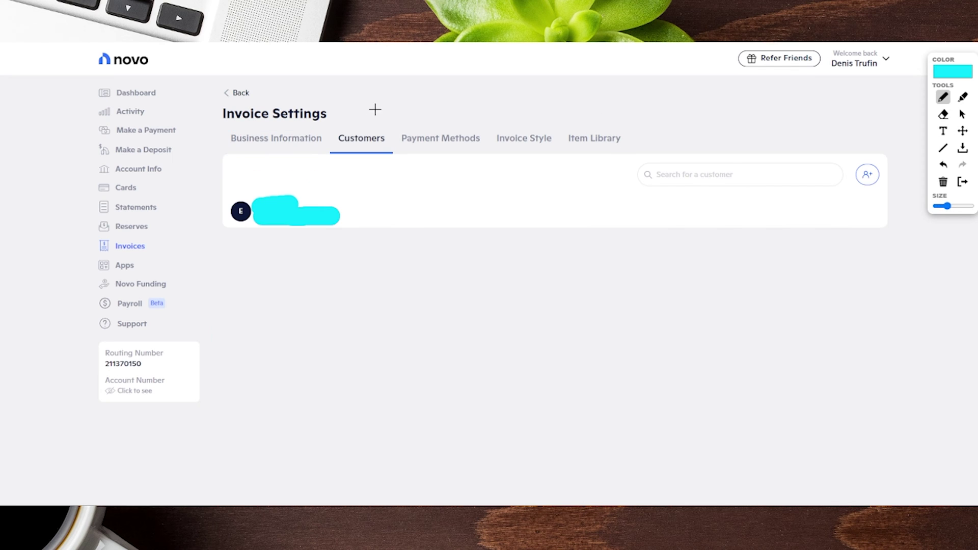
mouse_move(356, 75)
mouse_down()
mouse_move(359, 127)
mouse_move(373, 109)
mouse_up()
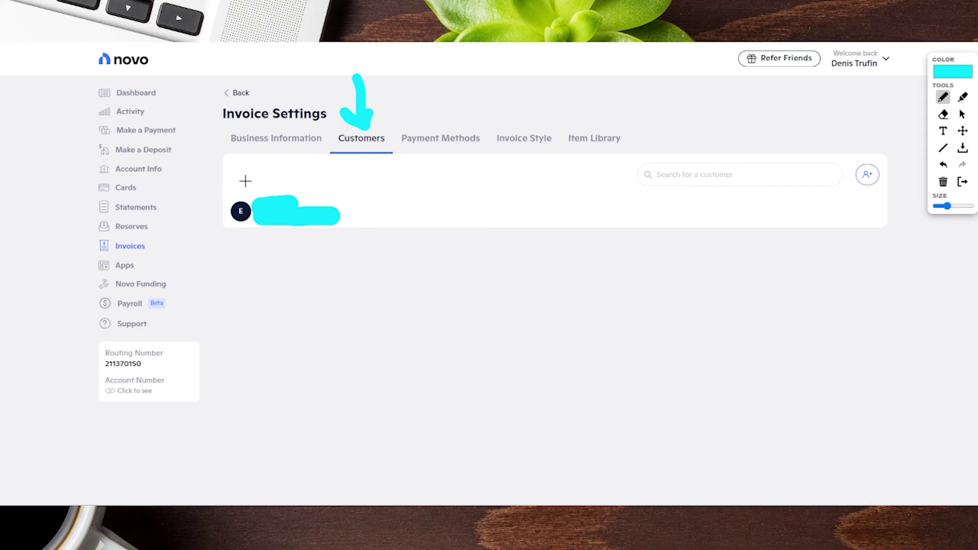
Mark the saved customer and the add-customer button, then point to Payment Methods
mouse_move(249, 179)
mouse_down()
mouse_move(268, 236)
mouse_move(281, 239)
mouse_up()
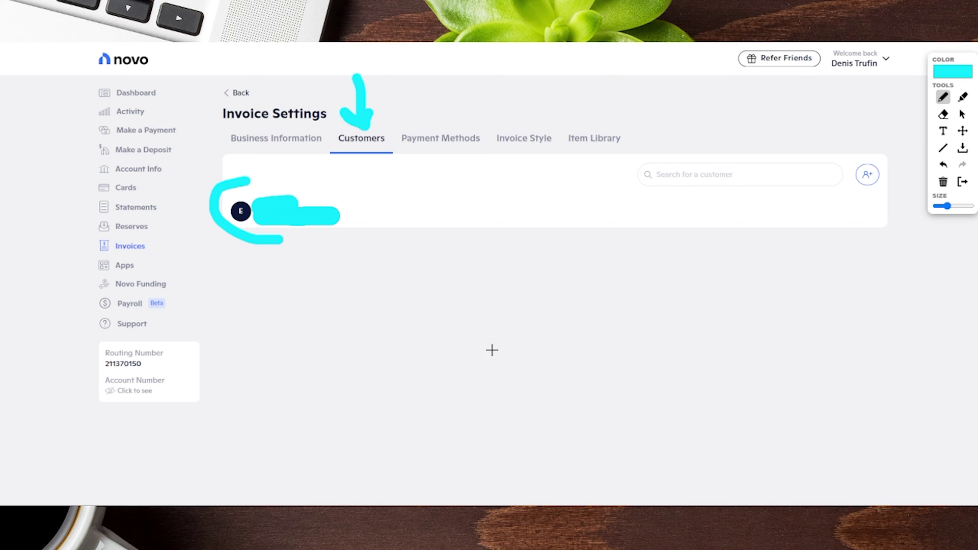
mouse_move(851, 140)
mouse_down()
mouse_move(871, 149)
mouse_move(844, 194)
mouse_move(862, 144)
mouse_up()
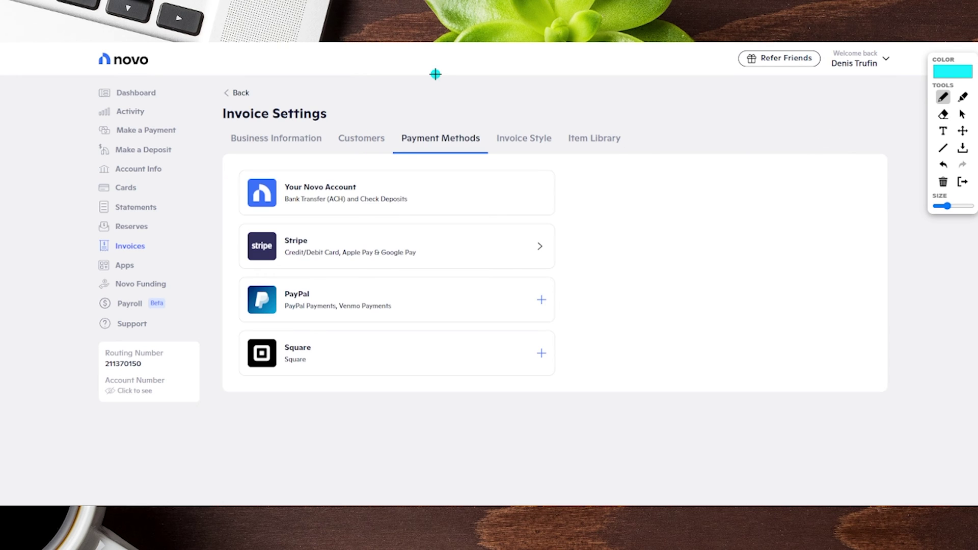
mouse_move(436, 74)
mouse_down()
mouse_move(439, 123)
mouse_move(418, 102)
mouse_move(457, 106)
mouse_up()
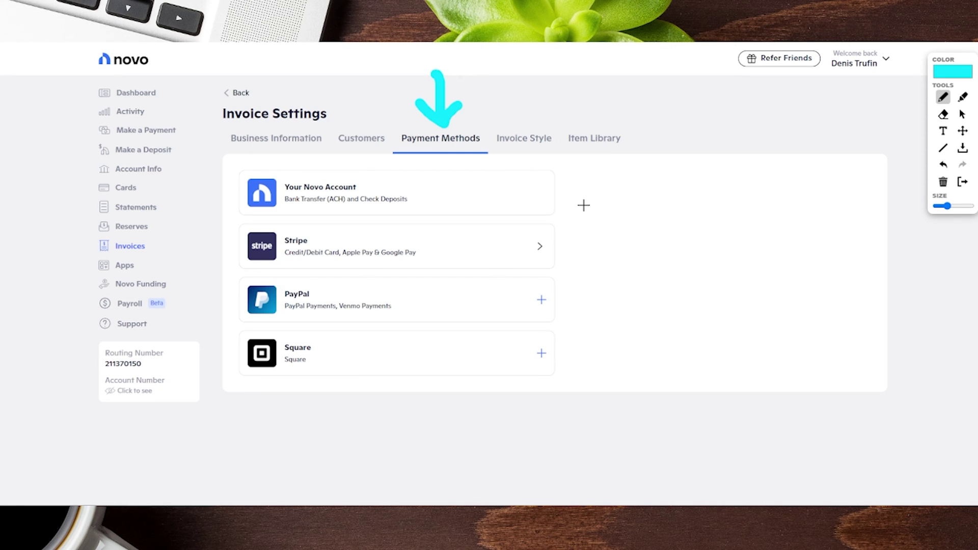
drag(508, 193, 656, 194)
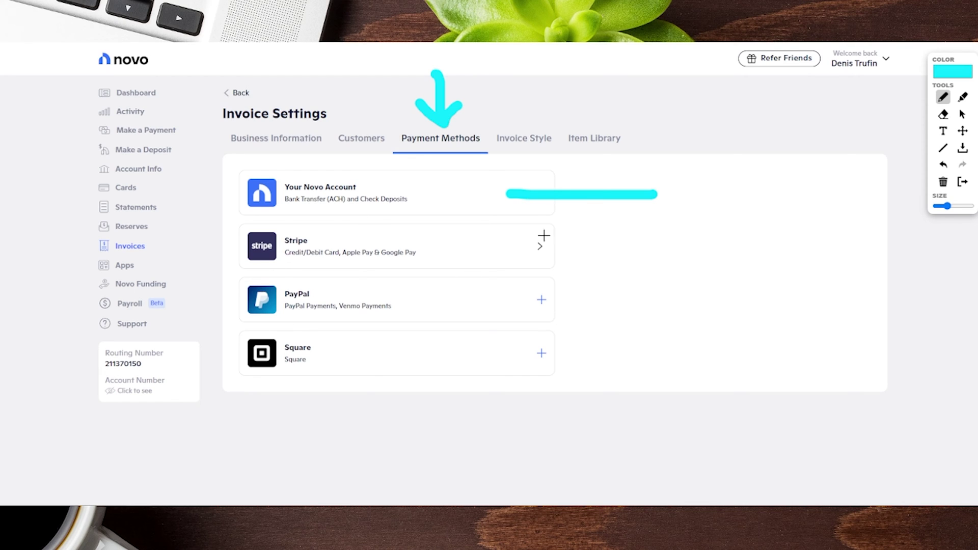
drag(542, 234, 647, 234)
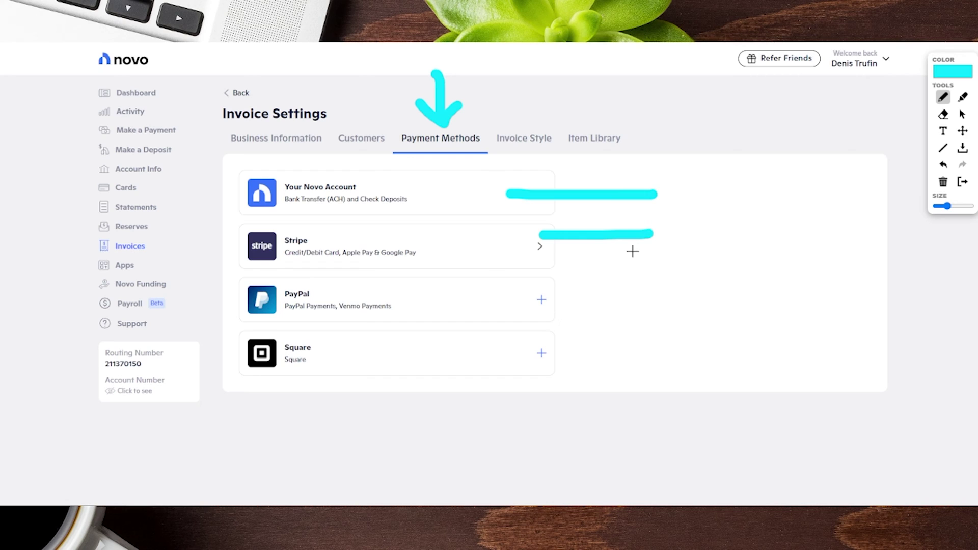
drag(533, 288, 645, 275)
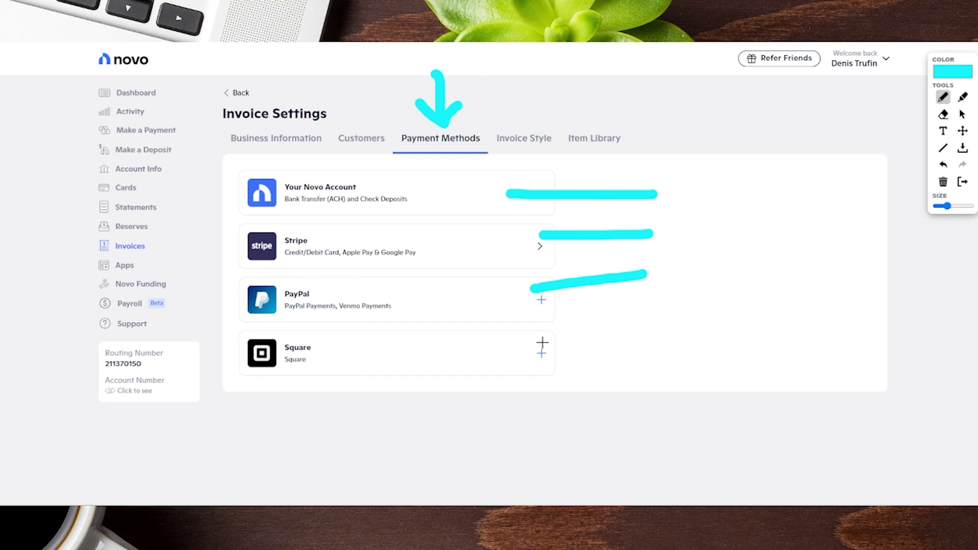
drag(540, 343, 659, 335)
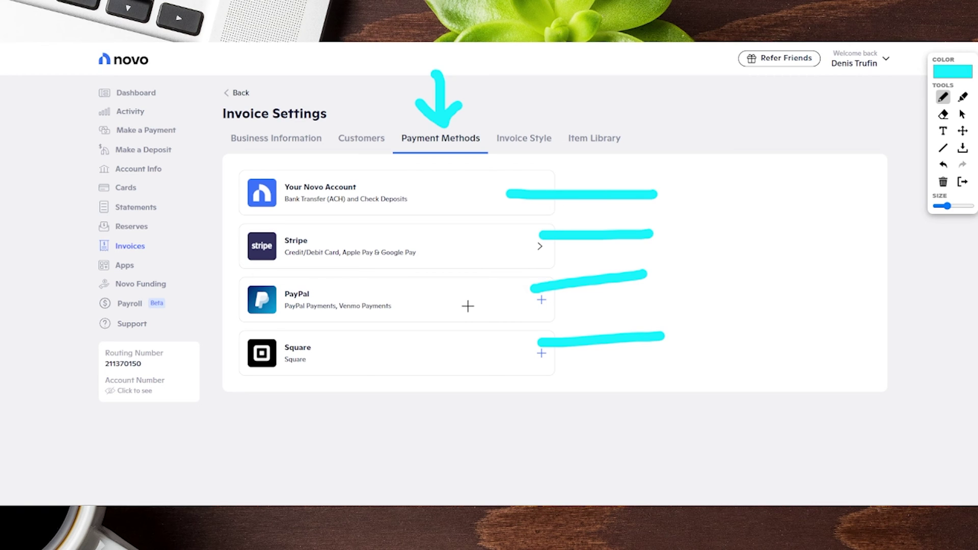
key(Escape)
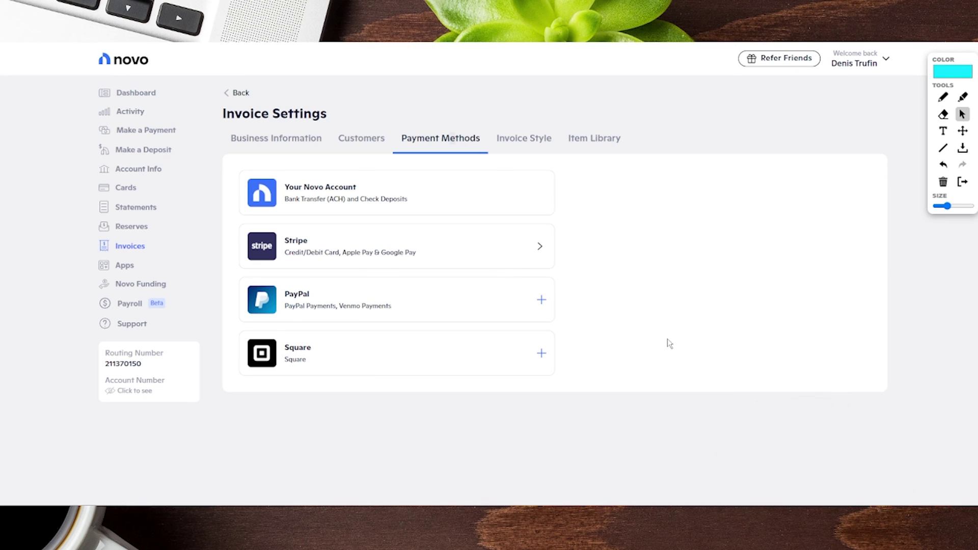
Preview red, blue, then green Invoice Style header colours and check the custom colour picker
click(527, 145)
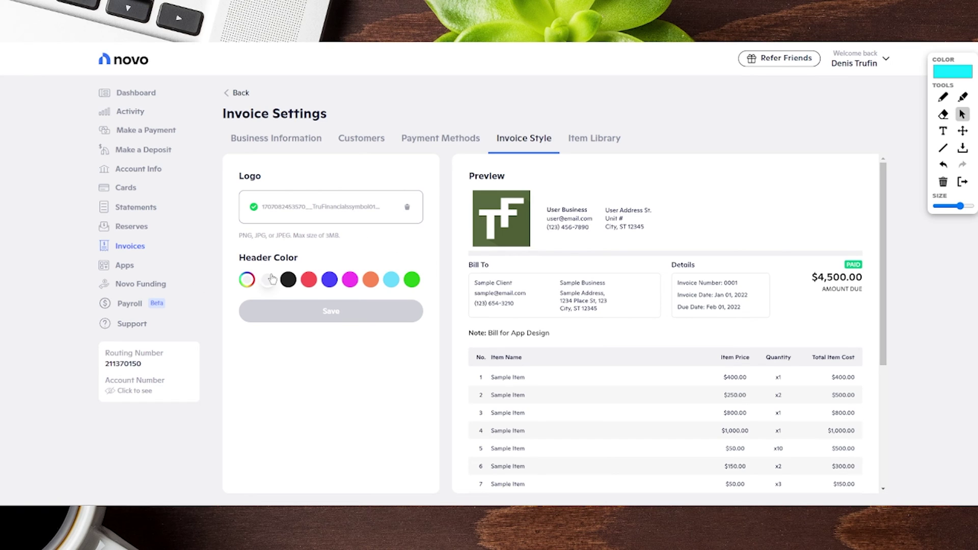
click(309, 281)
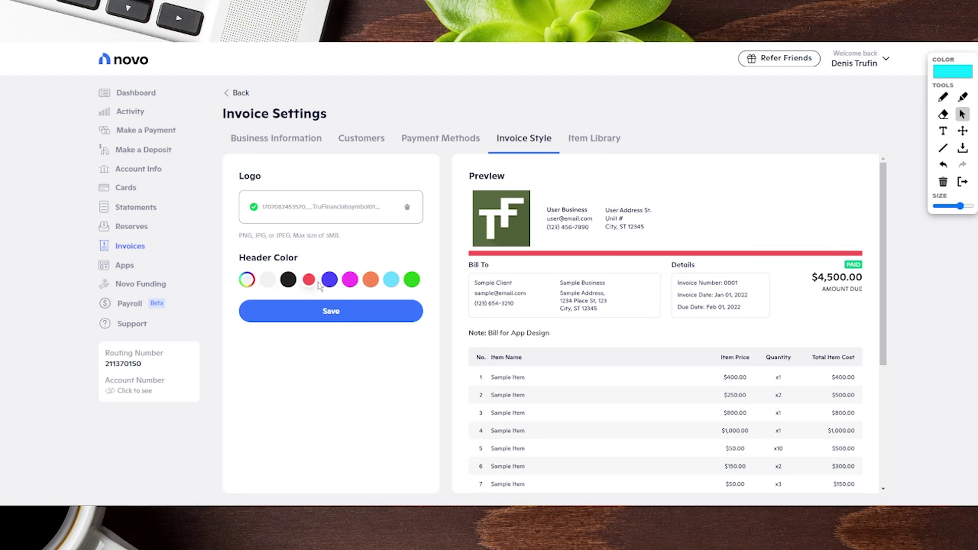
click(329, 280)
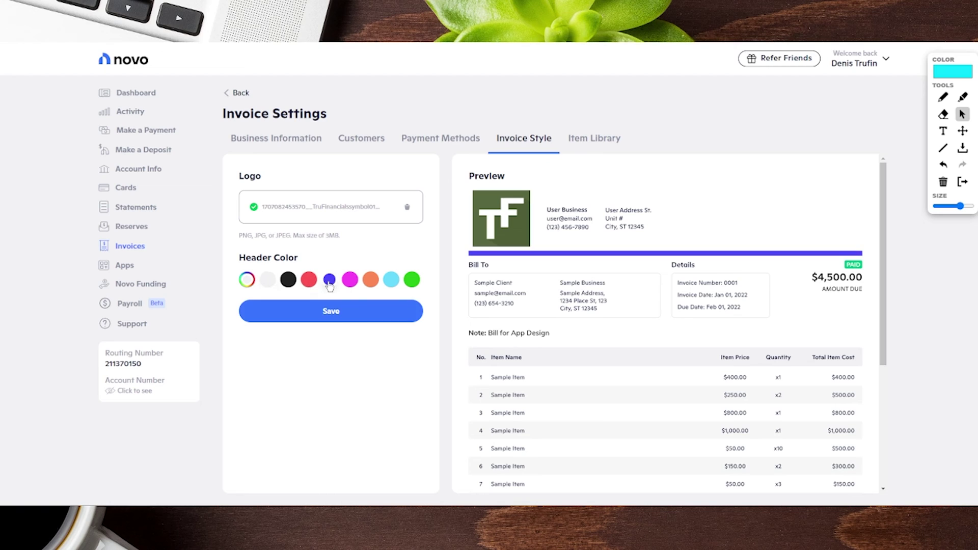
click(411, 280)
click(247, 279)
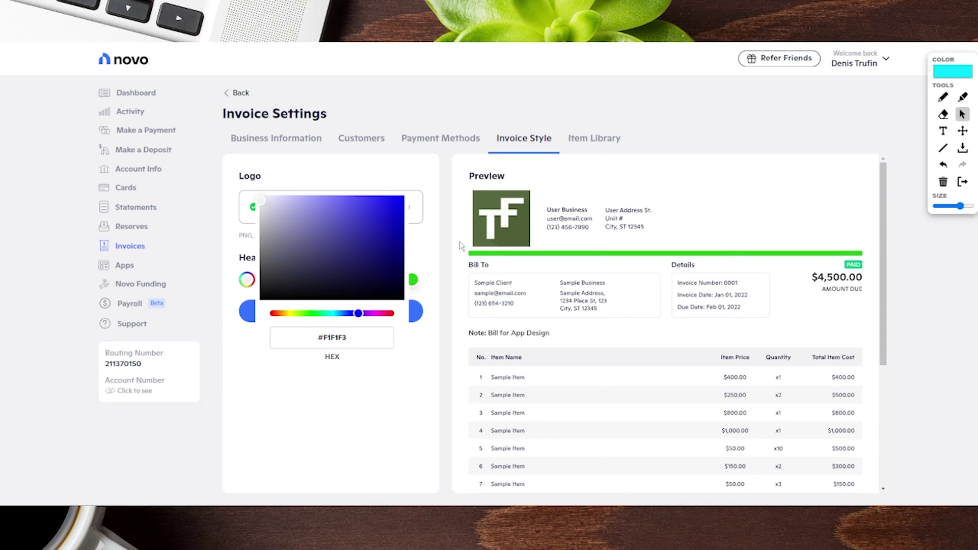
click(435, 176)
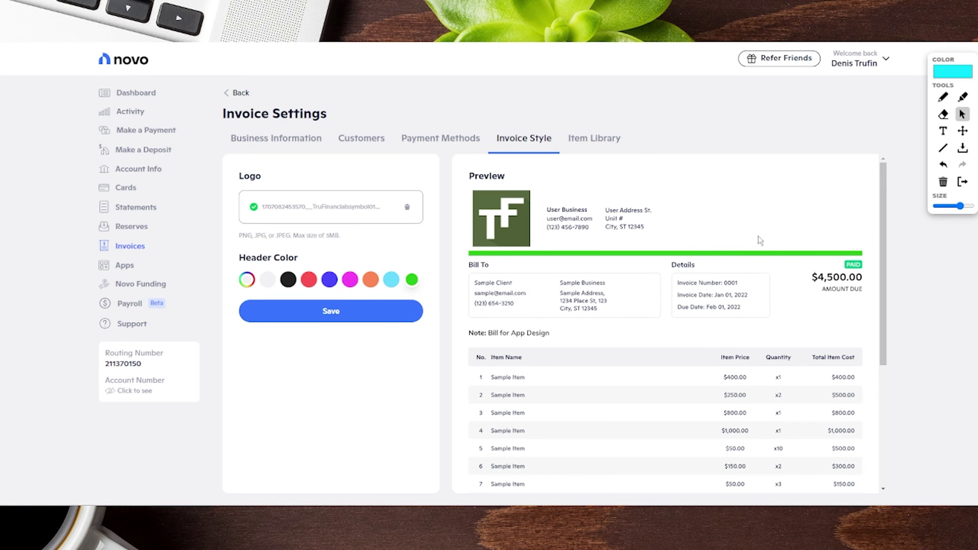
scroll(760, 240, down, 5)
scroll(708, 289, up, 5)
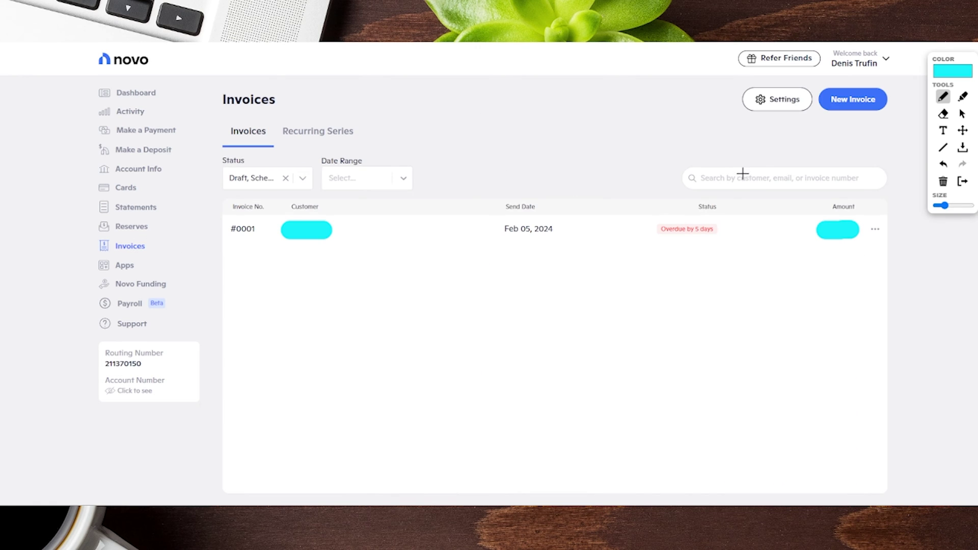
Finish annotating and start New Invoice 0002 from the Invoices page
drag(819, 149, 844, 108)
click(961, 114)
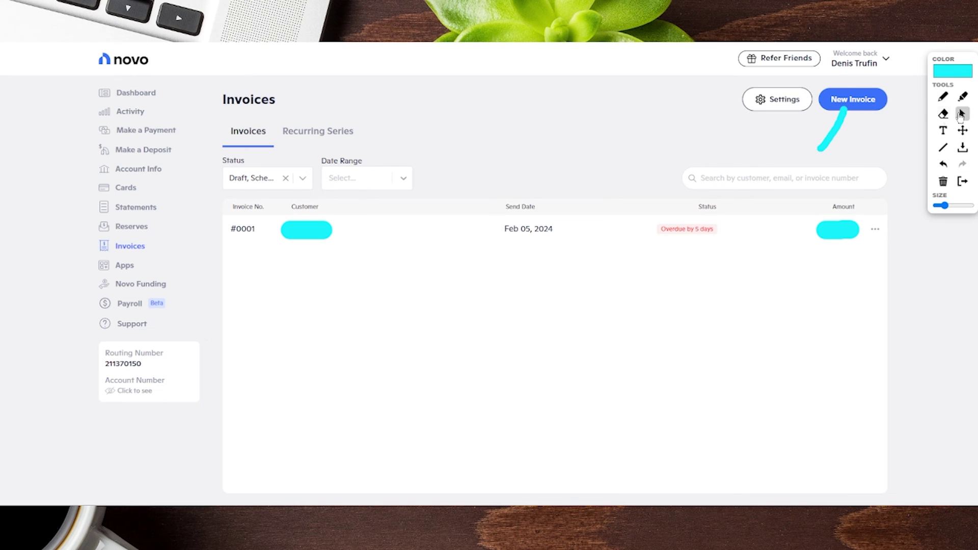
click(872, 99)
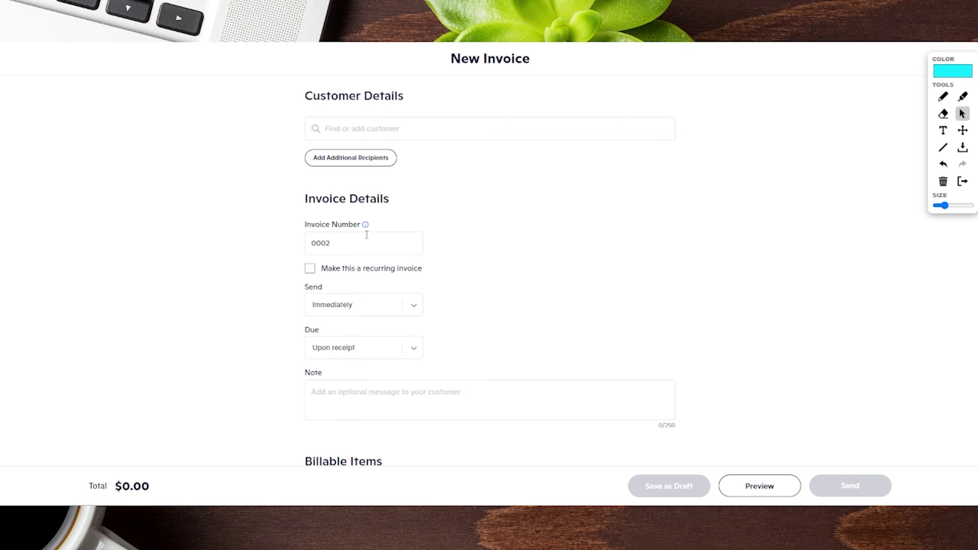
click(310, 270)
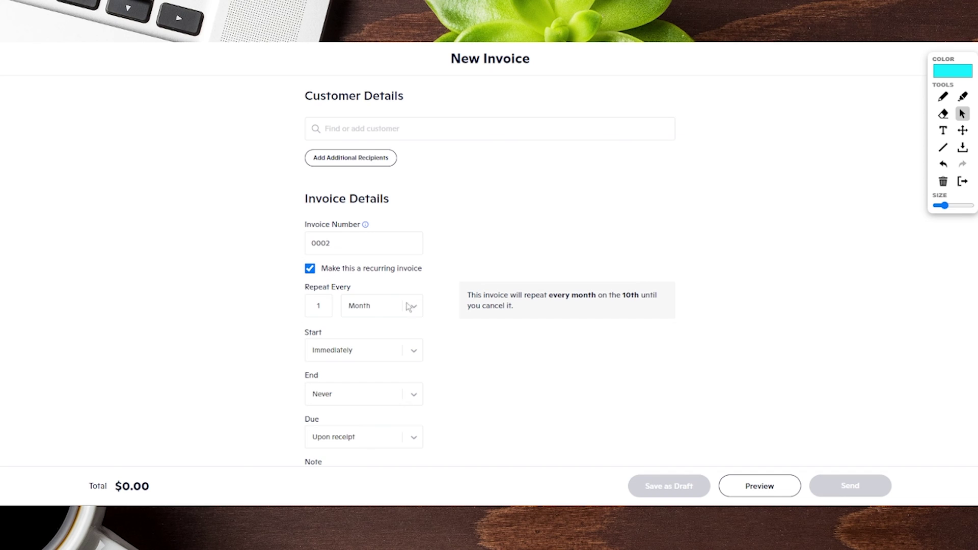
click(311, 271)
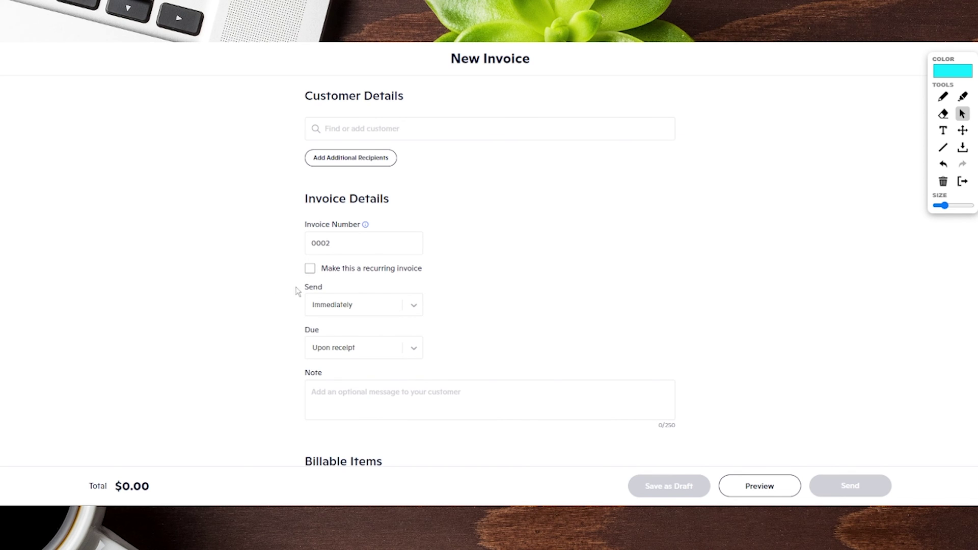
click(414, 306)
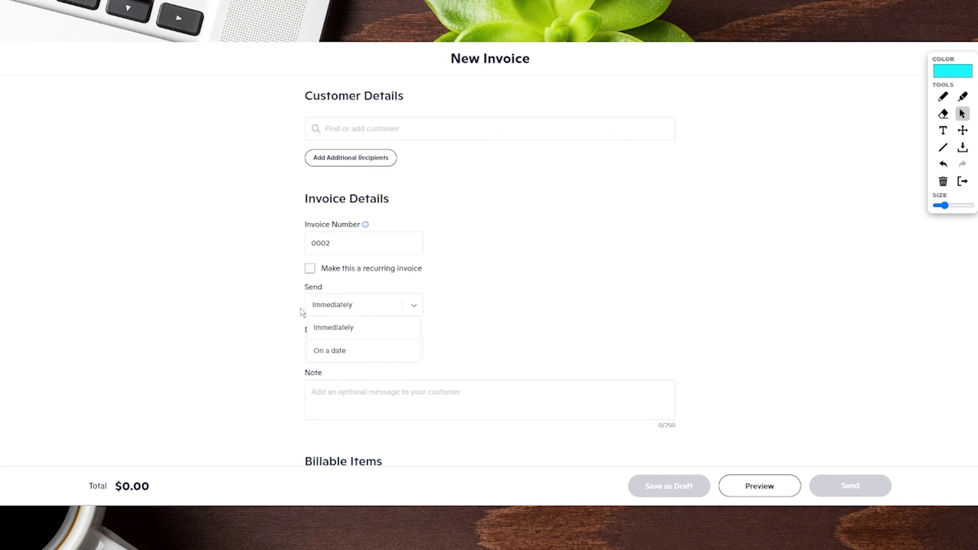
click(340, 351)
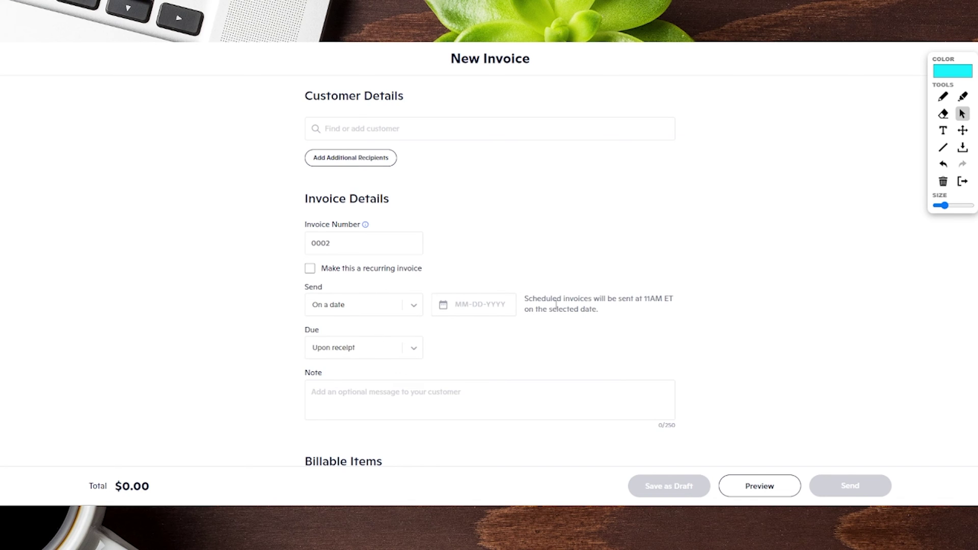
drag(526, 304, 627, 317)
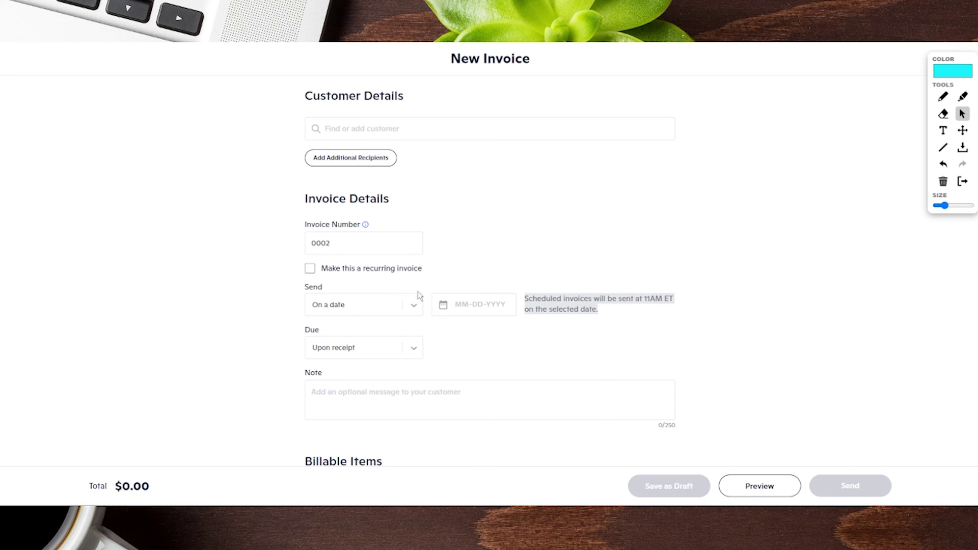
double_click(307, 330)
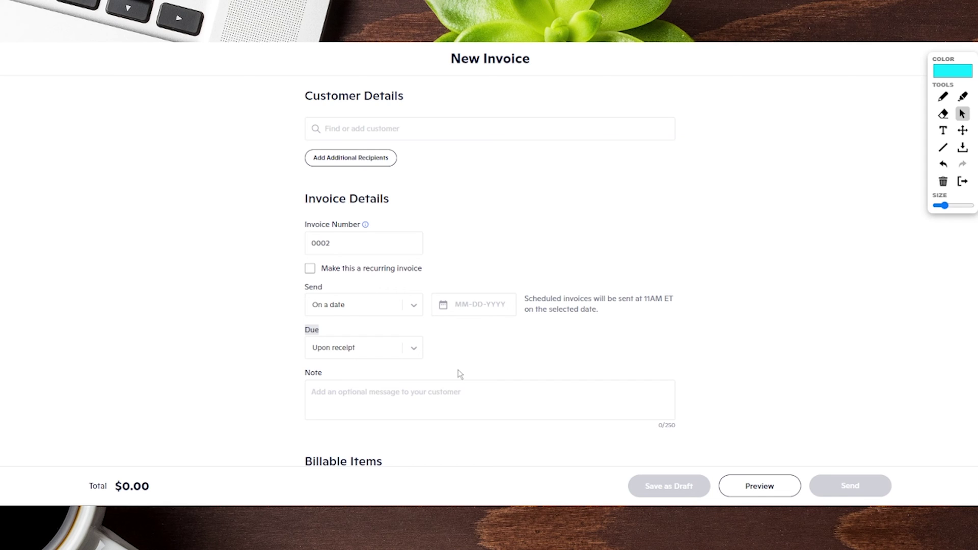
click(465, 355)
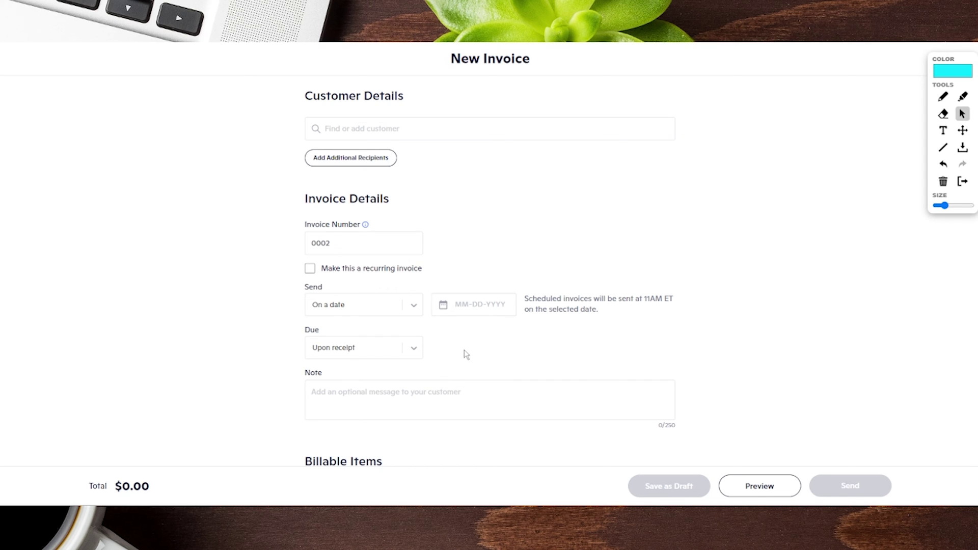
click(417, 352)
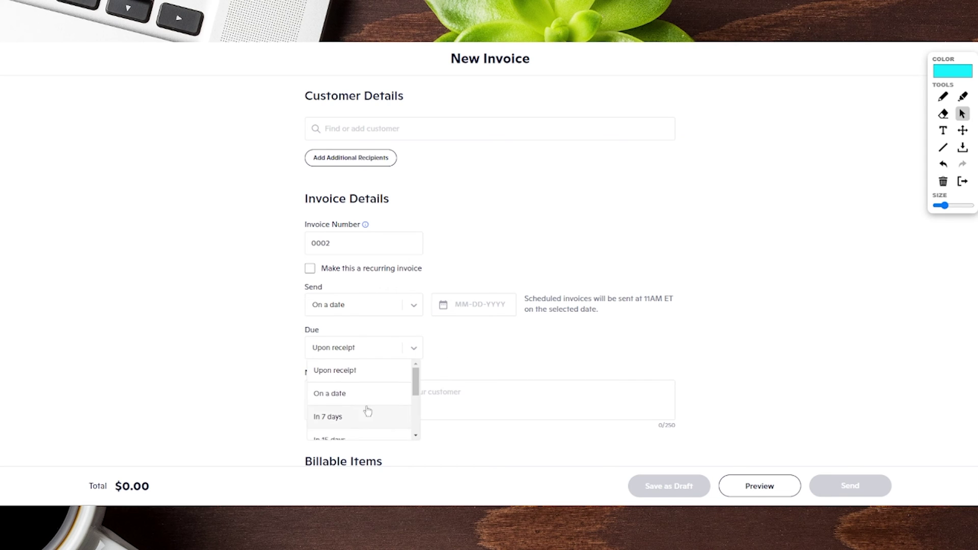
scroll(368, 400, down, 3)
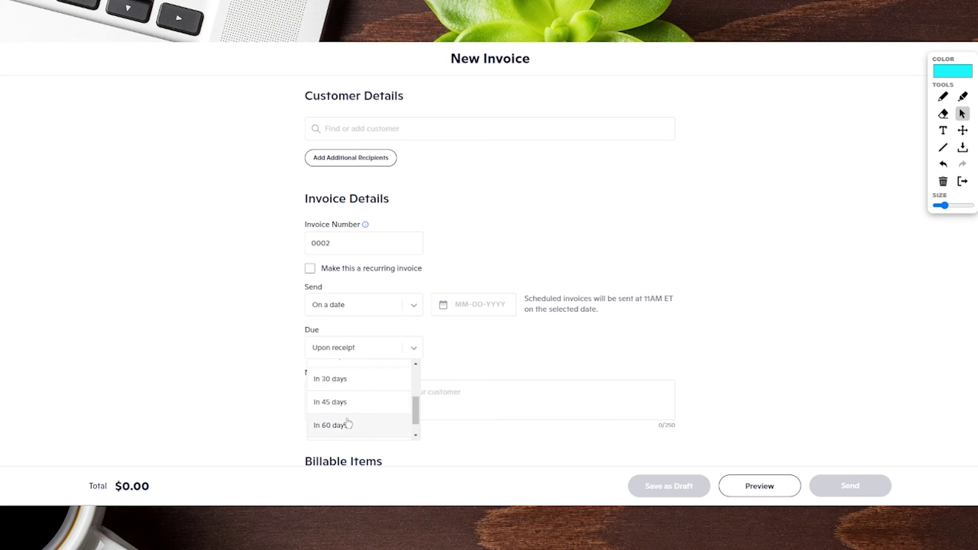
scroll(366, 426, down, 1)
scroll(351, 407, up, 4)
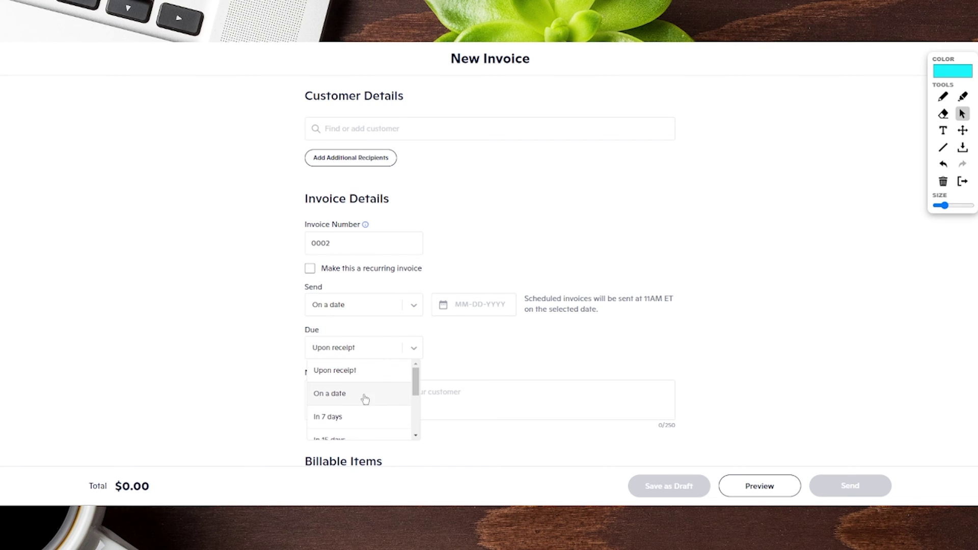
click(487, 357)
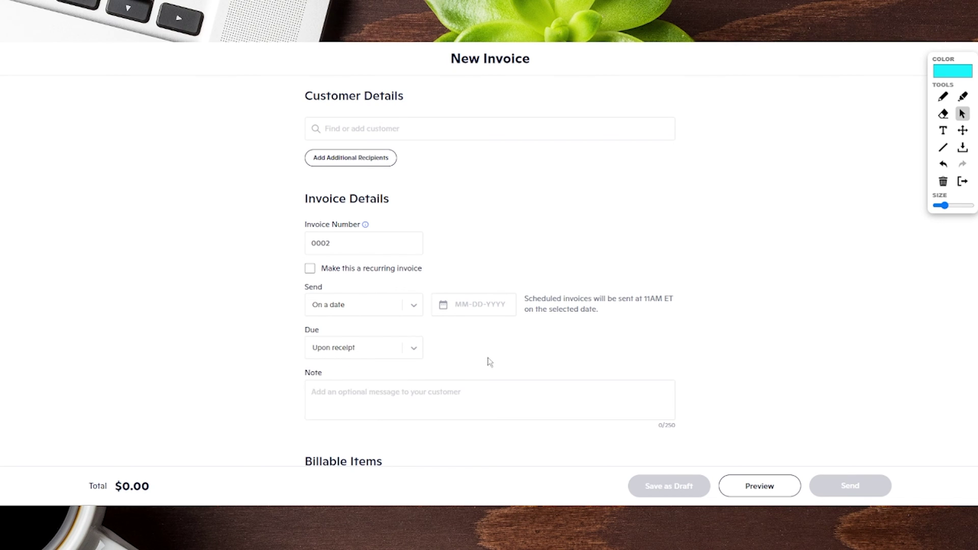
click(418, 303)
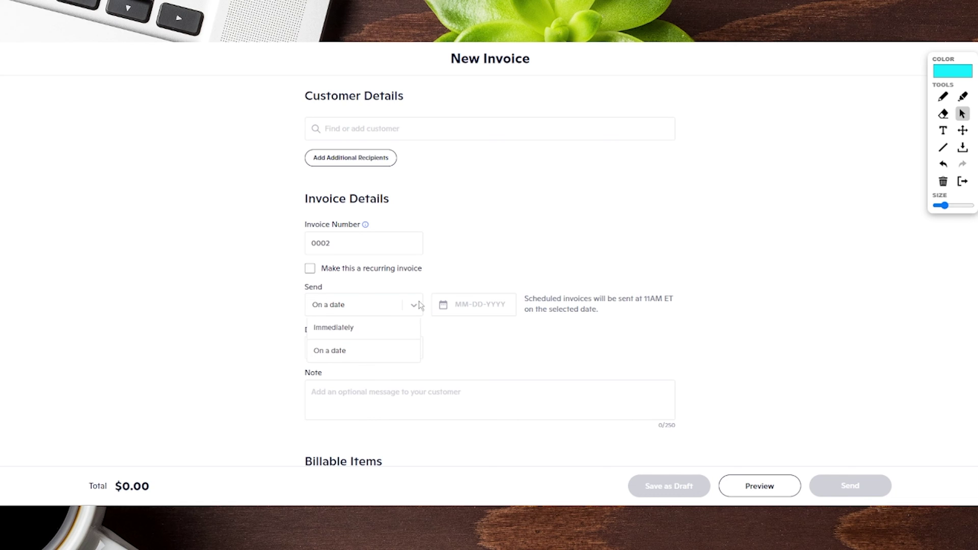
click(318, 331)
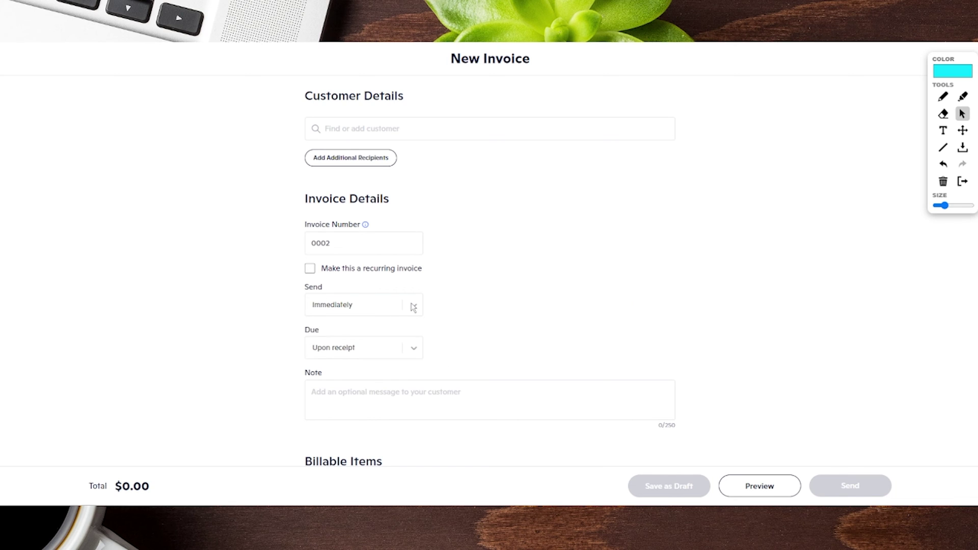
Set the billable item's price to 100 at quantity 1, visiting the note and description fields
scroll(555, 311, down, 2)
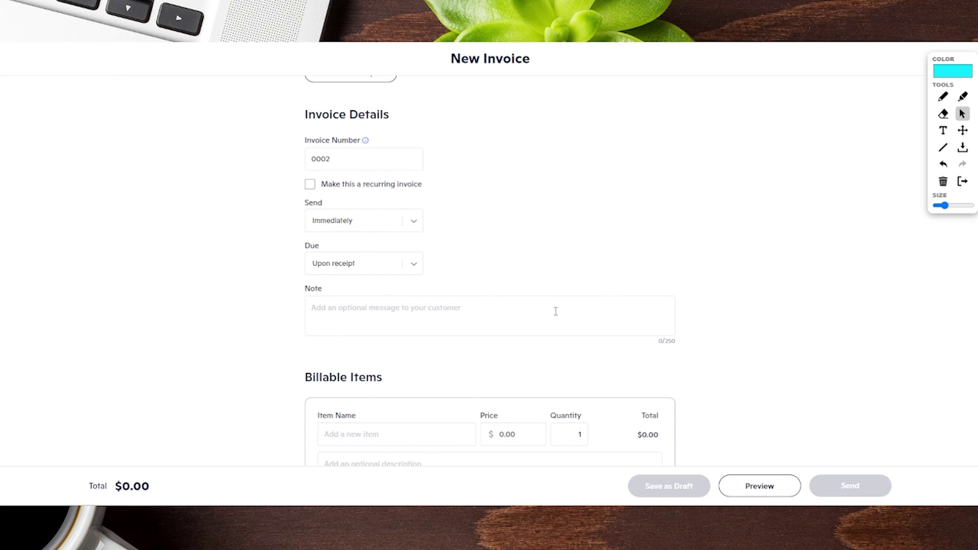
click(374, 311)
scroll(801, 316, down, 3)
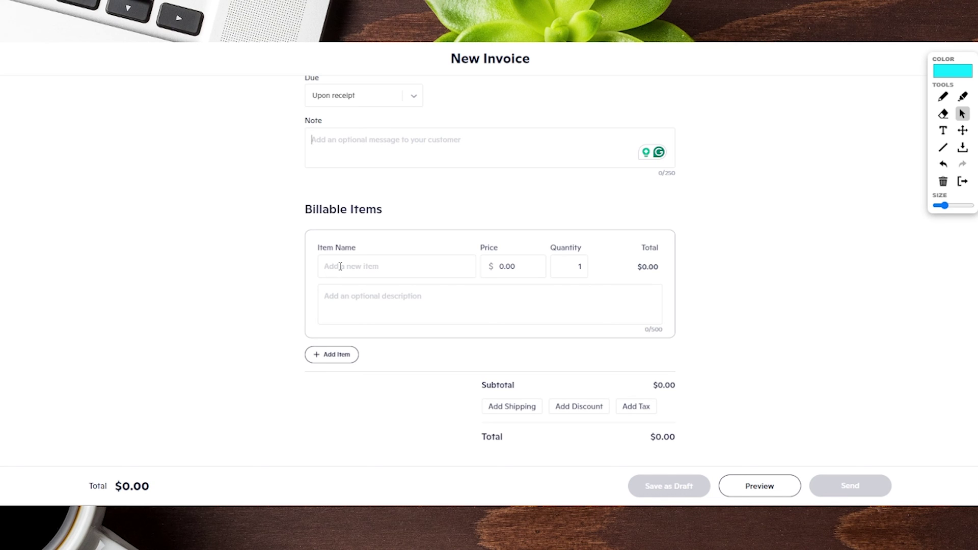
click(532, 264)
key(BackSpace)
key(BackSpace)
key(BackSpace)
key(BackSpace)
key(BackSpace)
key(BackSpace)
text(100)
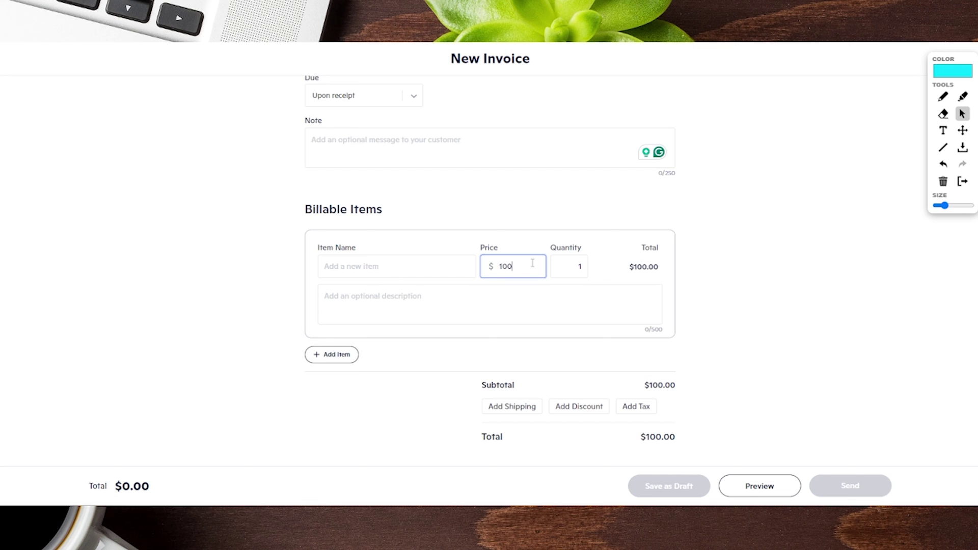
click(554, 270)
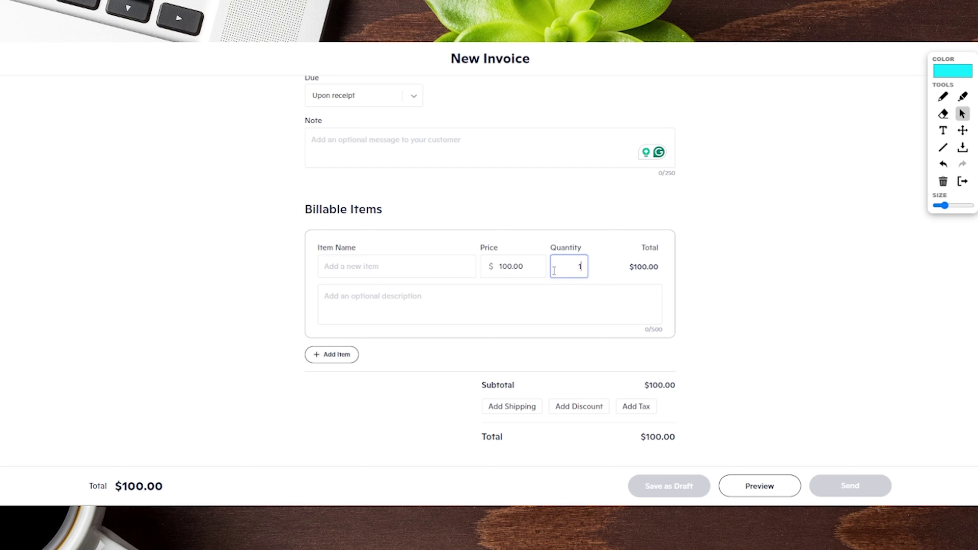
click(335, 306)
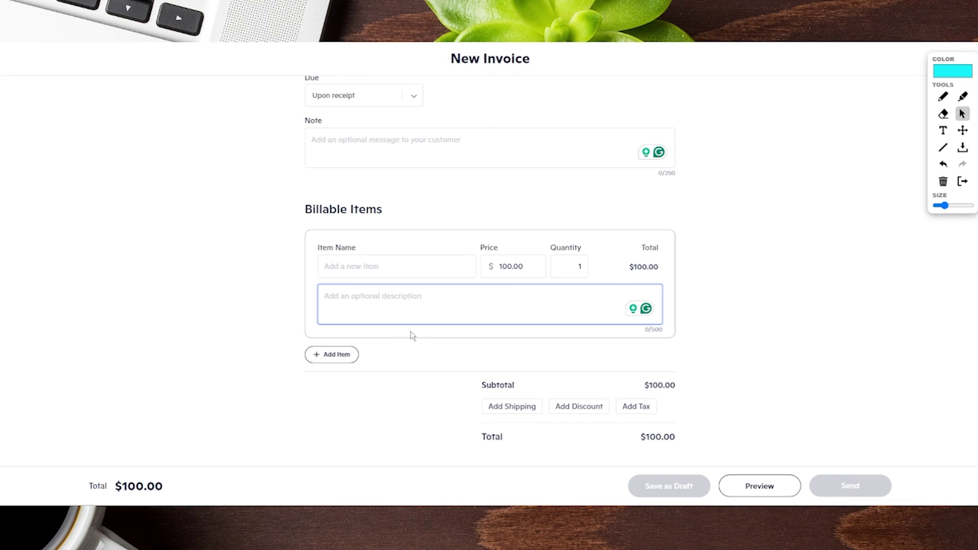
Add a second item line, then delete it to keep a single $100.00 item
click(338, 357)
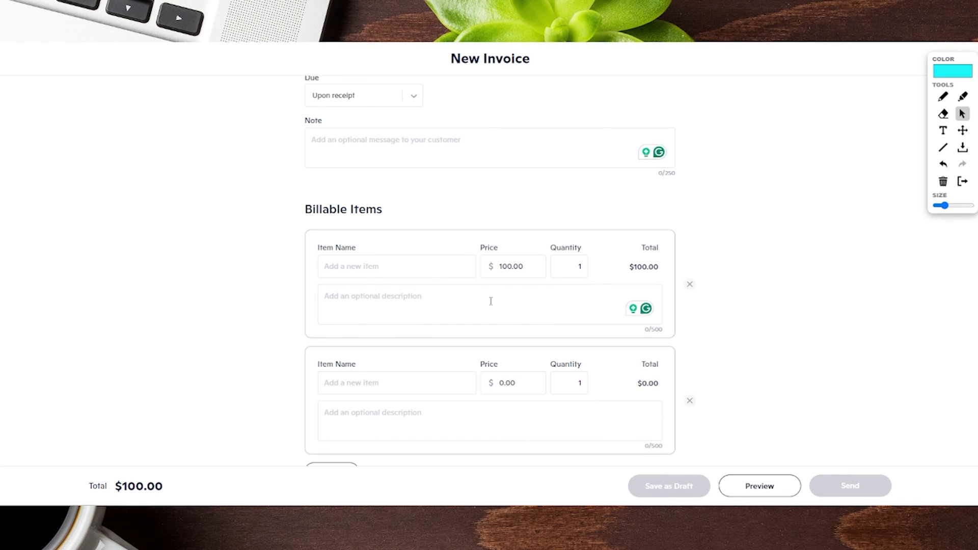
scroll(586, 325, down, 2)
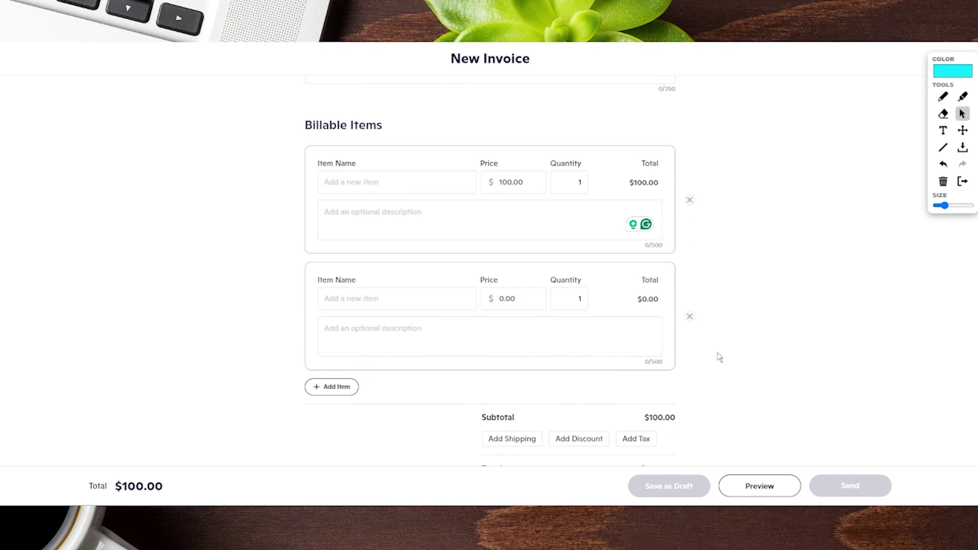
click(690, 317)
Circle the Subtotal and Total area, then mark the Payment heading
key(p)
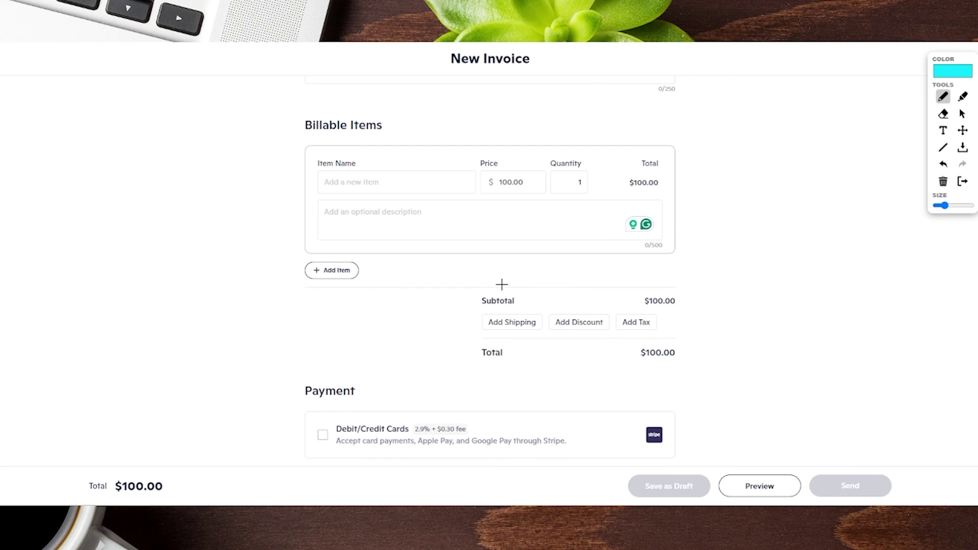
mouse_move(502, 284)
mouse_down()
mouse_move(454, 318)
mouse_move(509, 361)
mouse_move(545, 361)
mouse_up()
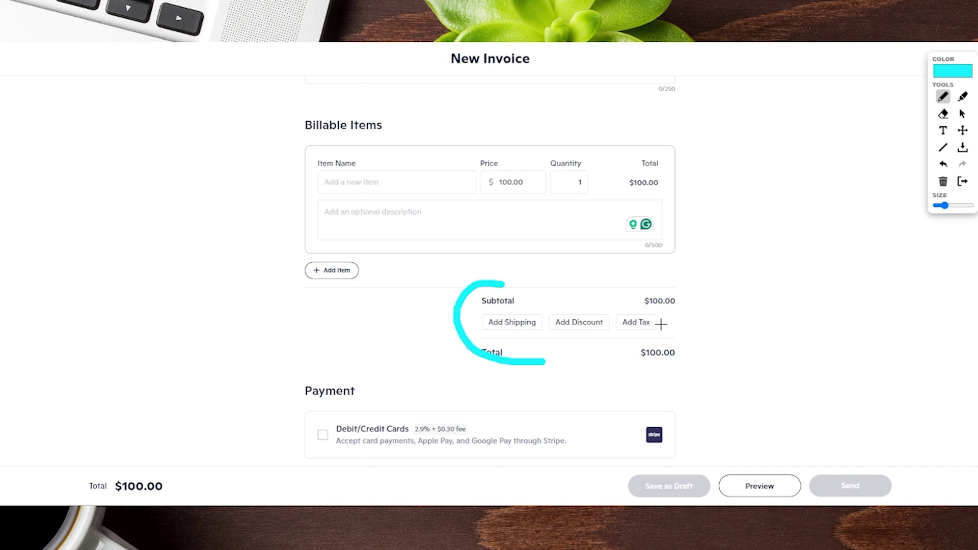
click(942, 182)
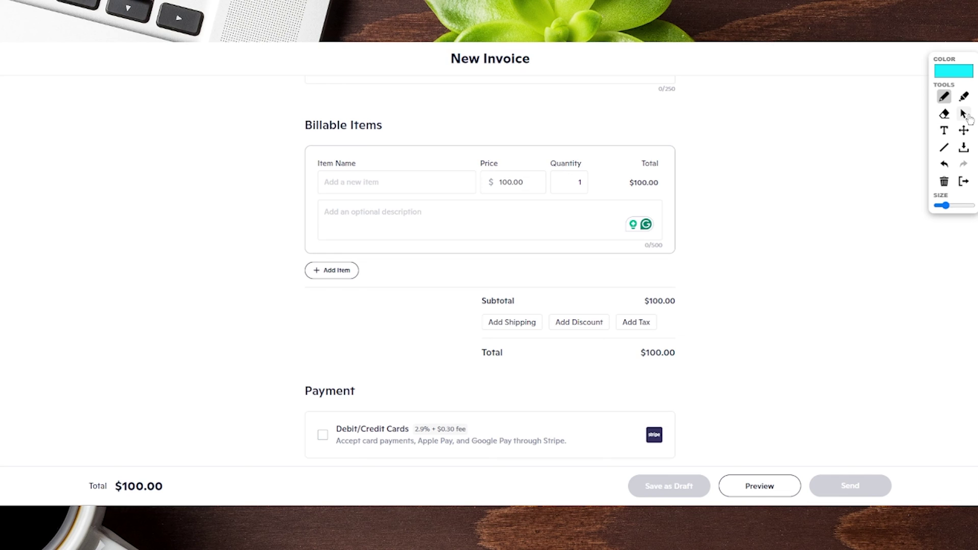
click(967, 117)
scroll(855, 234, down, 3)
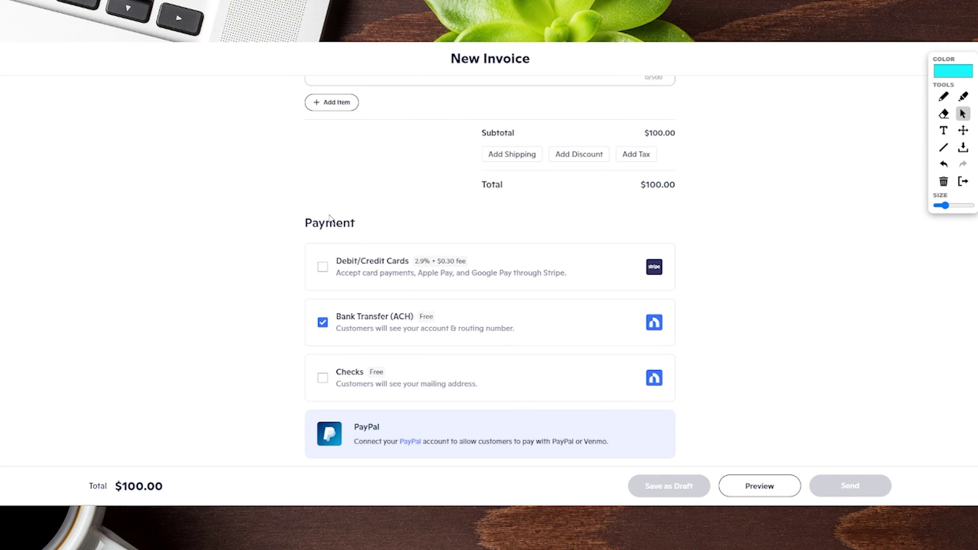
drag(304, 230, 367, 225)
click(367, 225)
Toggle Debit/Credit Cards, Checks and Bank Transfer (ACH), ending with all three unchecked
scroll(364, 224, down, 2)
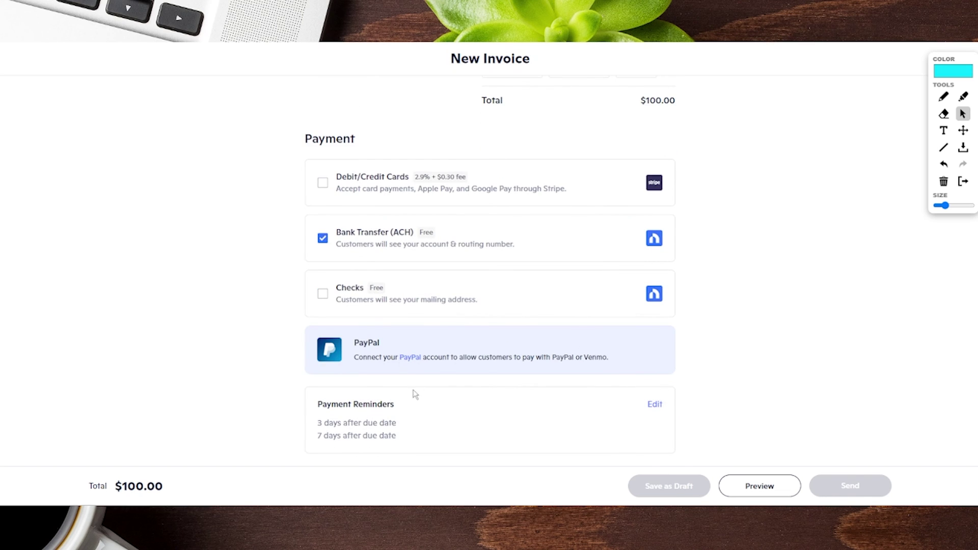
click(322, 183)
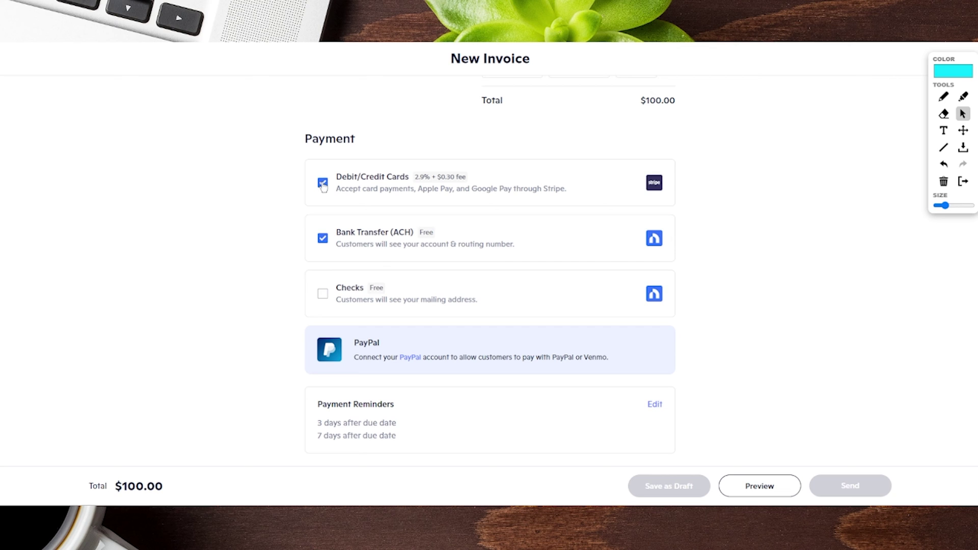
click(323, 294)
click(324, 295)
click(322, 184)
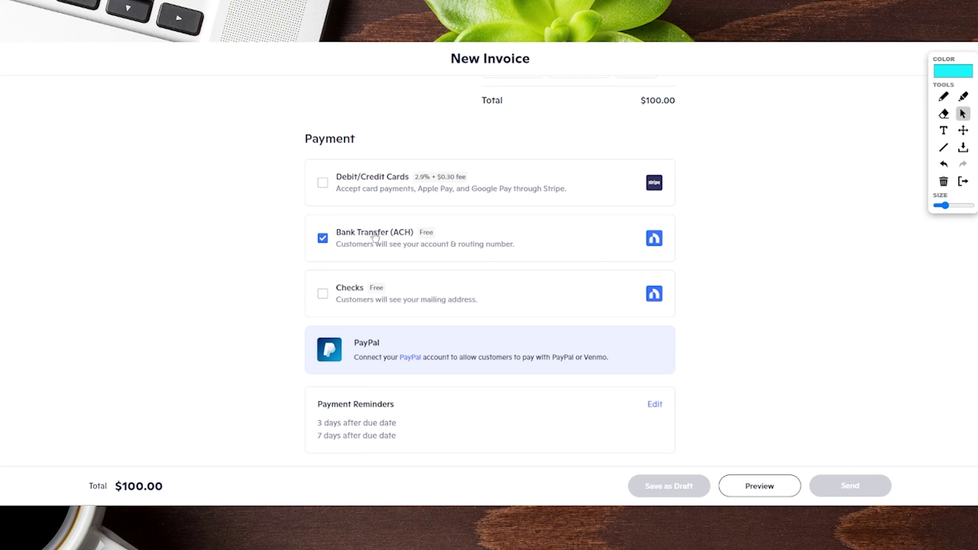
click(322, 238)
click(323, 239)
click(324, 239)
click(323, 239)
click(323, 238)
Circle the Payment Reminders box on the invoice form
scroll(439, 187, down, 3)
click(943, 96)
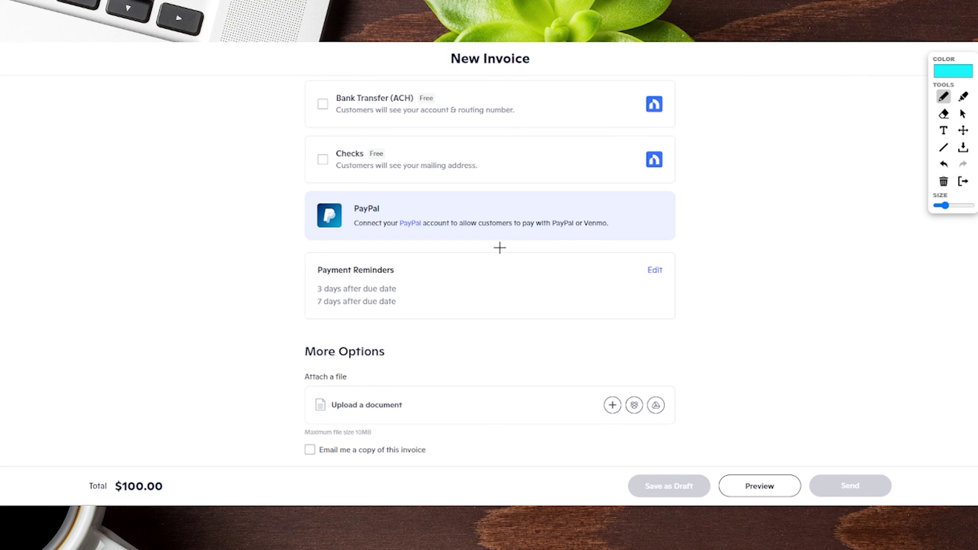
mouse_move(354, 251)
mouse_down()
mouse_move(276, 315)
mouse_move(436, 332)
mouse_up()
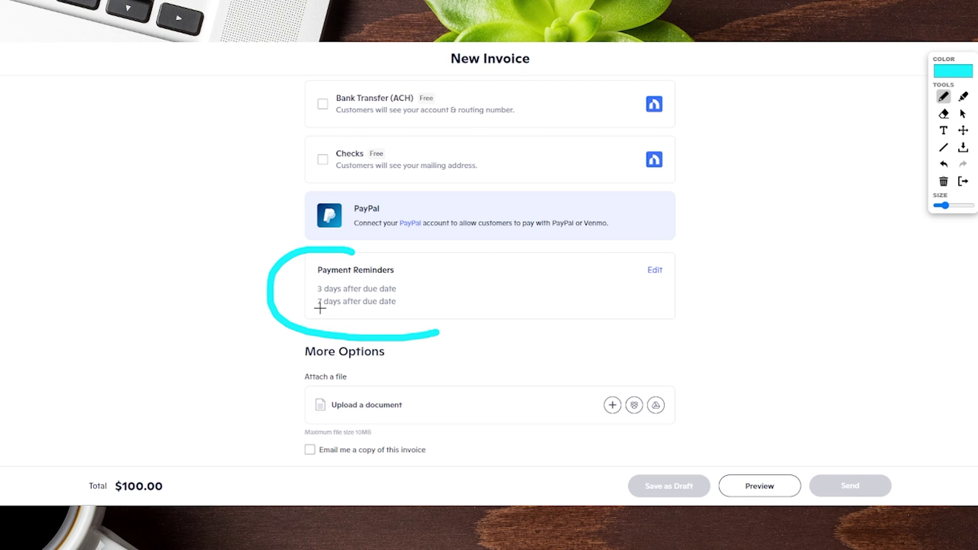
click(963, 113)
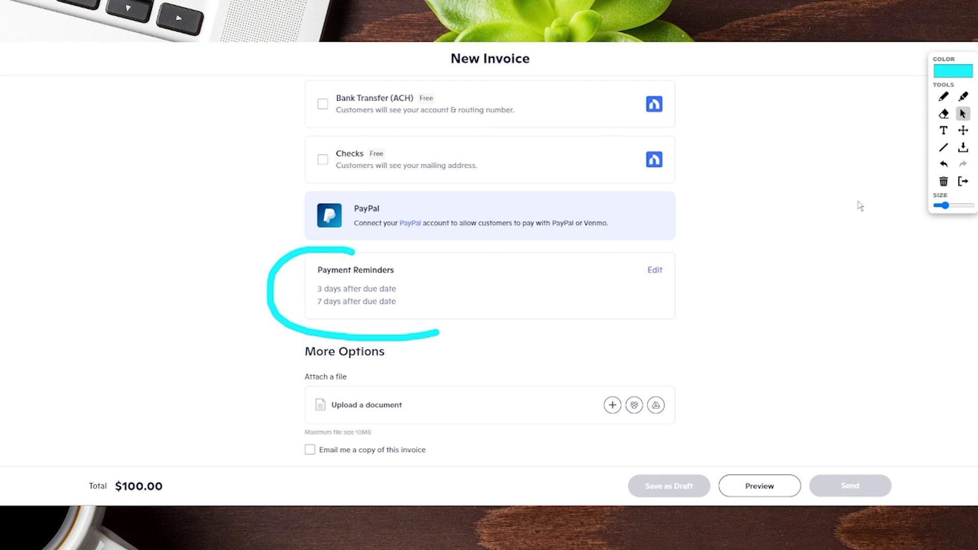
click(654, 270)
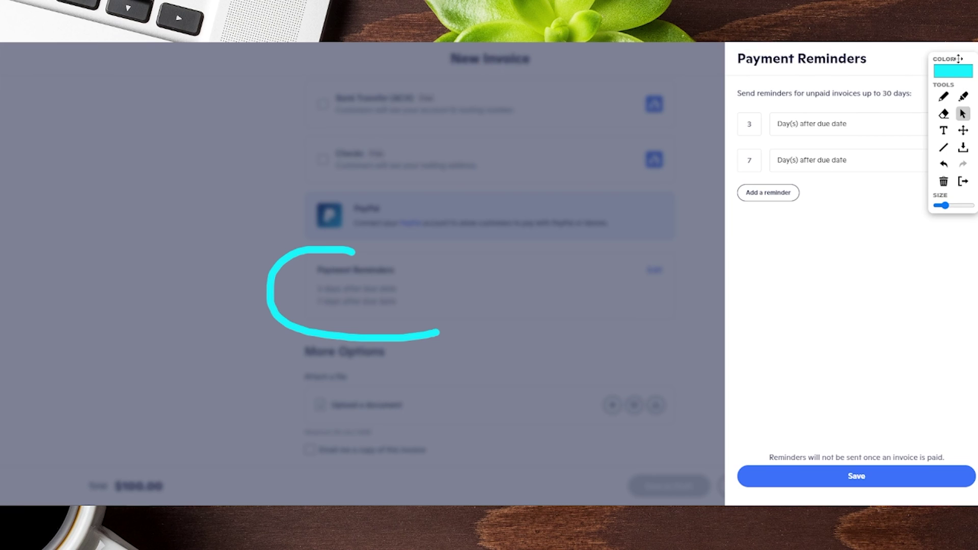
drag(953, 57, 942, 262)
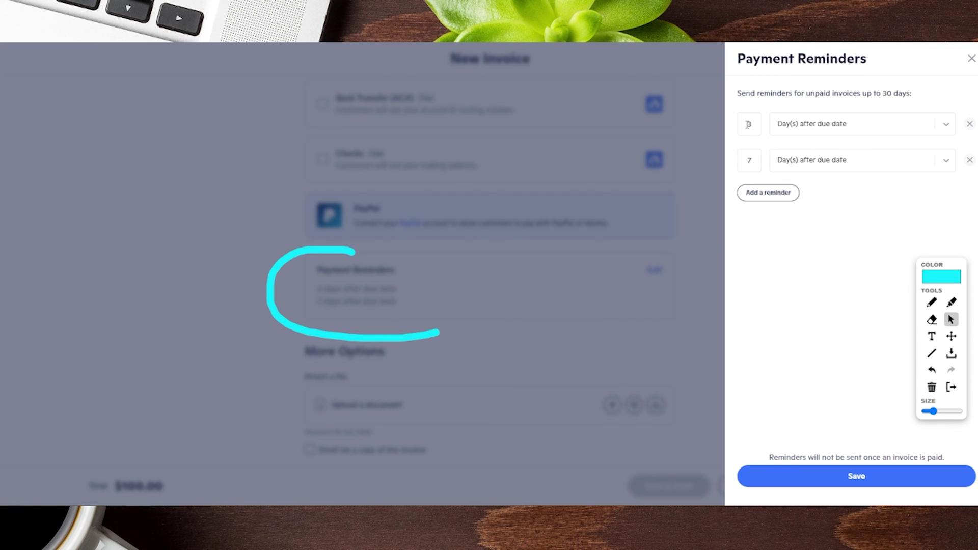
click(945, 124)
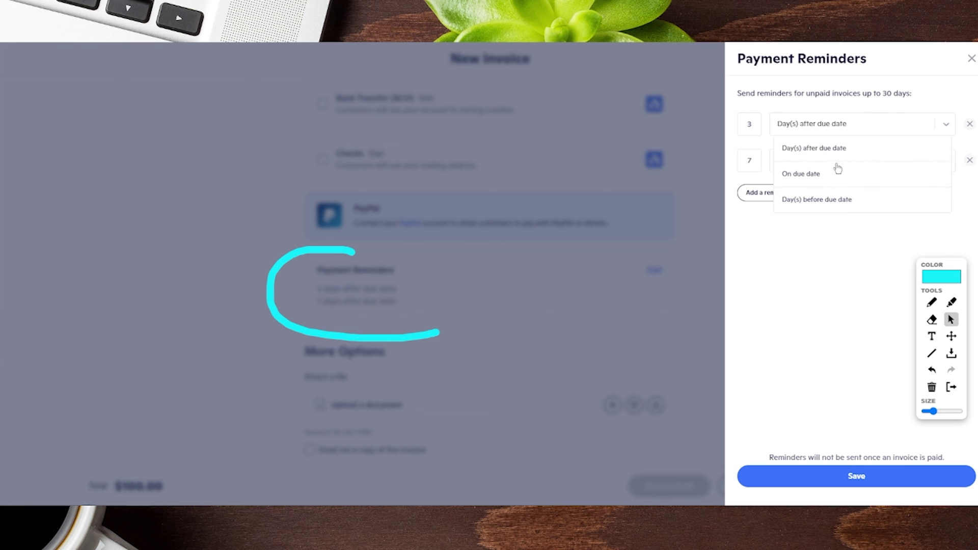
click(798, 273)
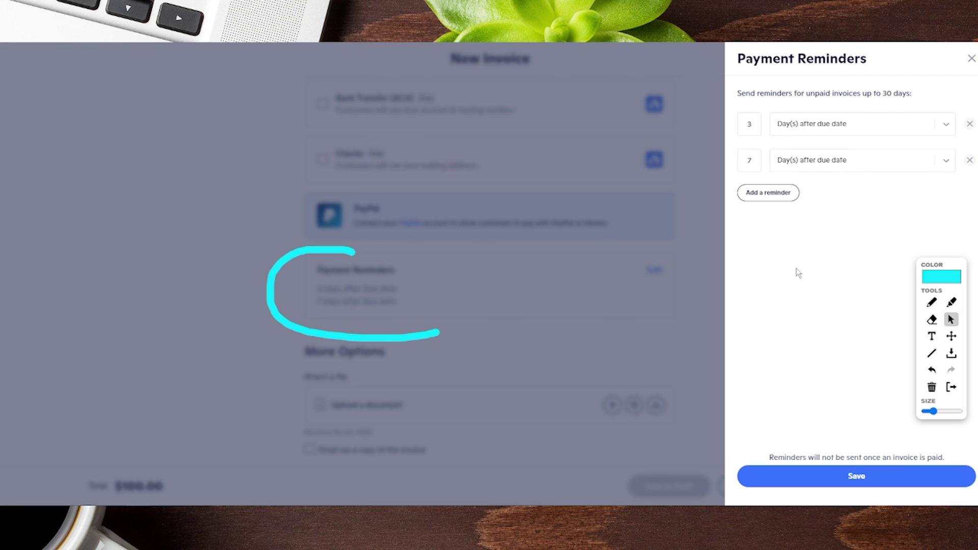
click(766, 196)
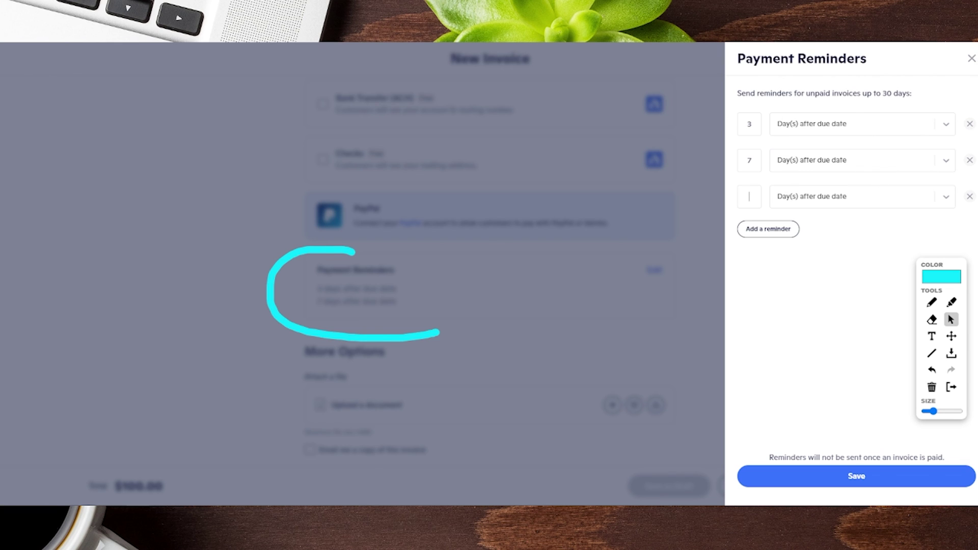
click(970, 59)
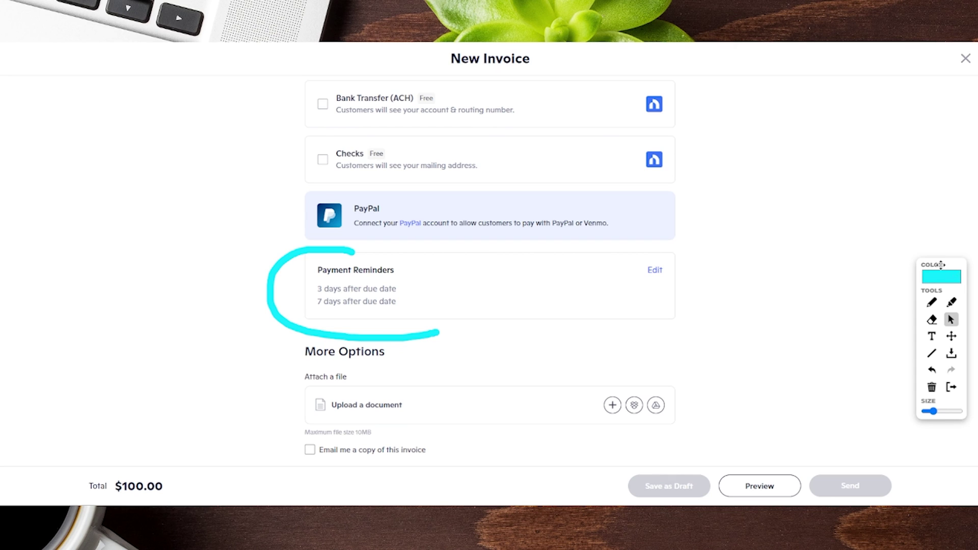
drag(941, 265, 945, 95)
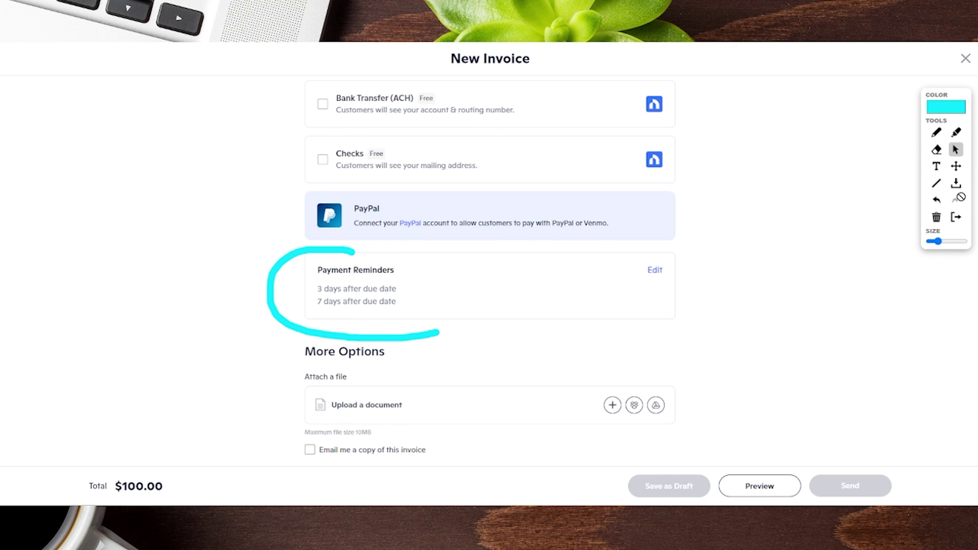
click(936, 217)
click(936, 132)
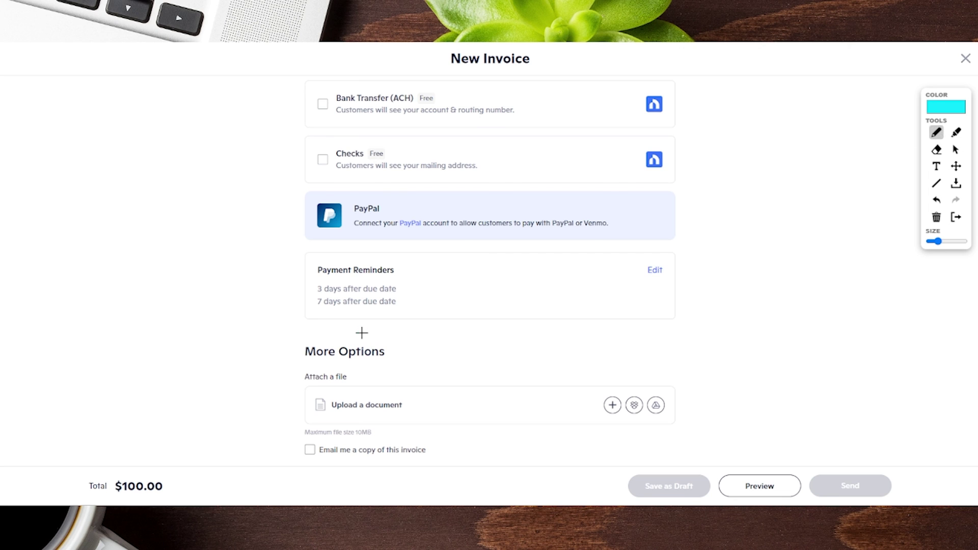
mouse_move(364, 333)
mouse_down()
mouse_move(273, 377)
mouse_move(344, 438)
mouse_up()
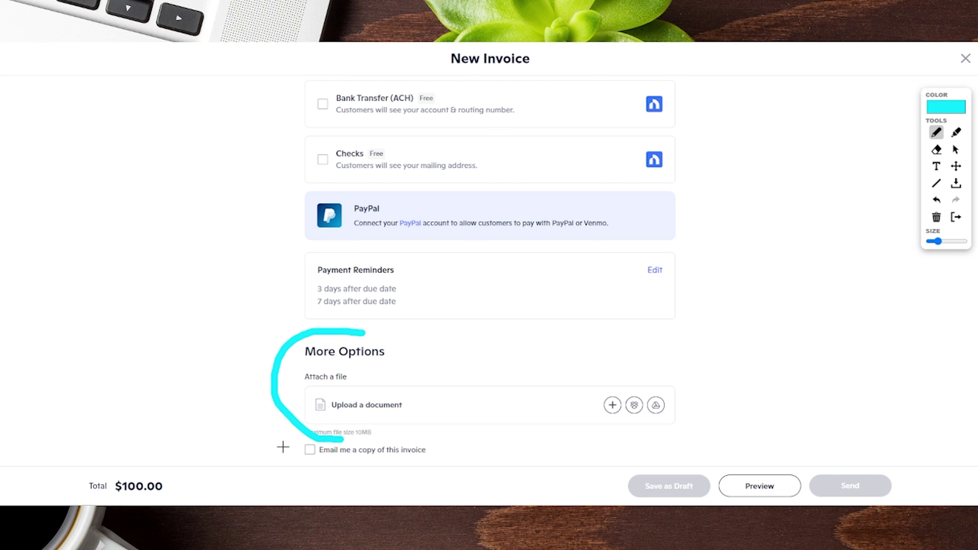
mouse_move(385, 427)
mouse_down()
mouse_move(400, 429)
mouse_move(421, 462)
mouse_move(408, 465)
mouse_up()
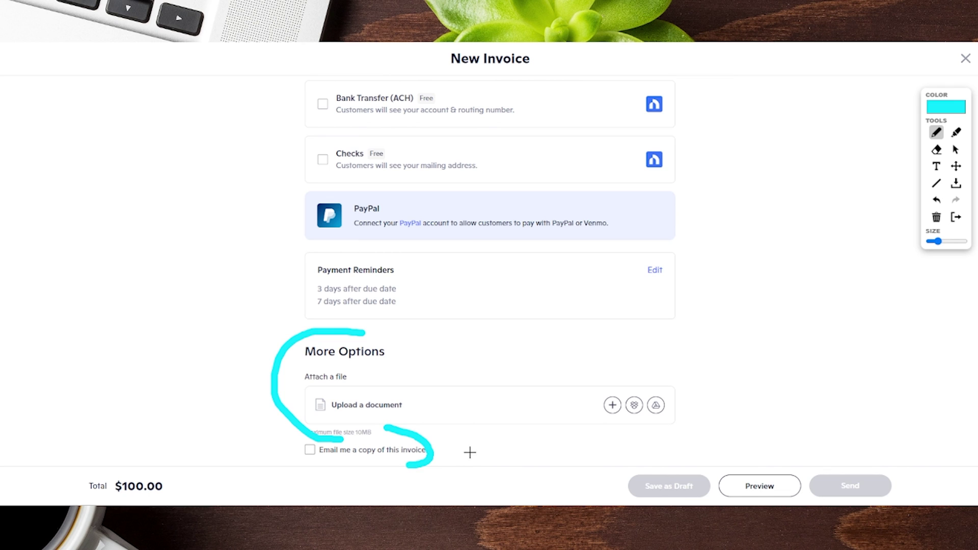
click(954, 149)
click(935, 132)
mouse_move(830, 370)
mouse_down()
mouse_move(847, 415)
mouse_move(842, 474)
mouse_move(863, 454)
mouse_up()
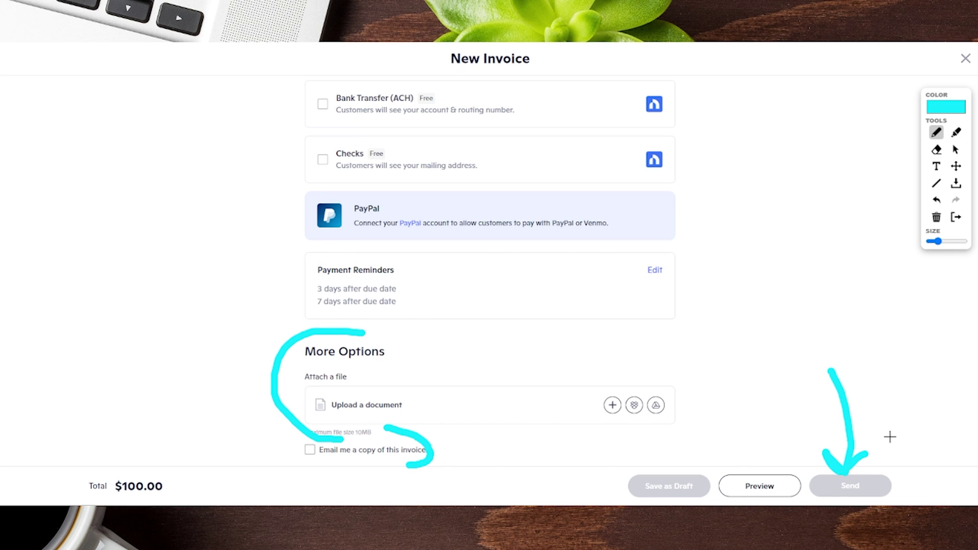
mouse_move(746, 413)
mouse_down()
mouse_move(754, 474)
mouse_move(765, 456)
mouse_up()
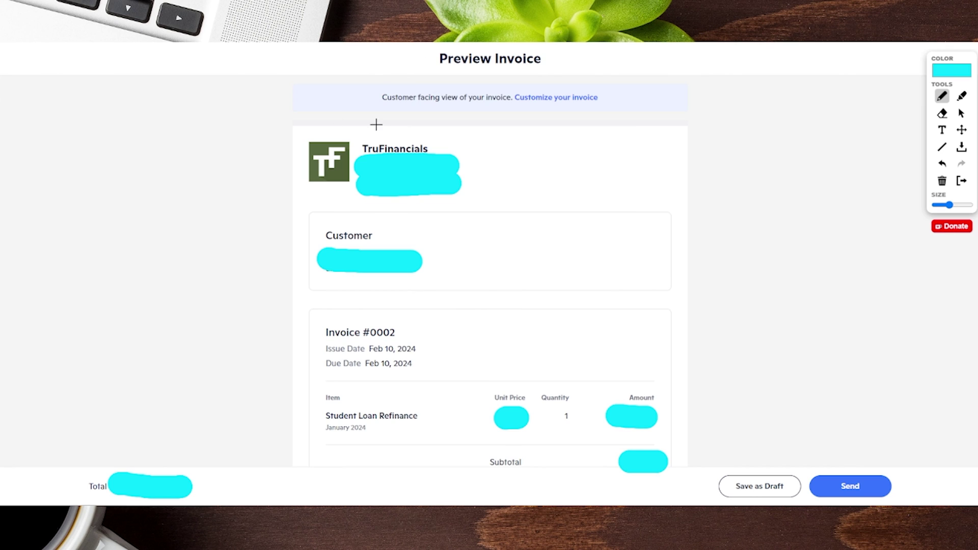
Annotate the invoice #0002 preview with a left-edge line and a send arrow, trimming the arrow
mouse_move(355, 94)
mouse_down()
mouse_move(328, 116)
mouse_move(275, 367)
mouse_move(327, 445)
mouse_up()
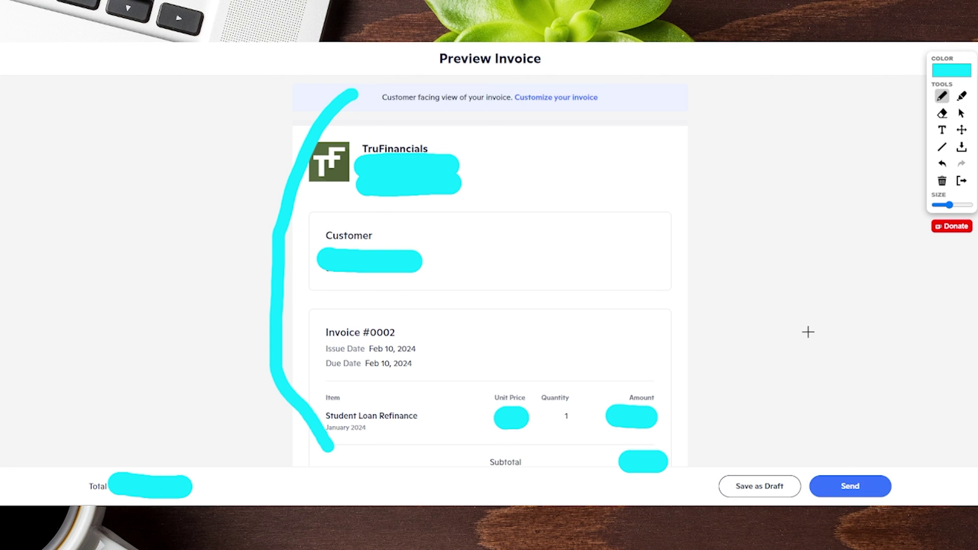
mouse_move(813, 294)
mouse_down()
mouse_move(840, 464)
mouse_move(867, 431)
mouse_up()
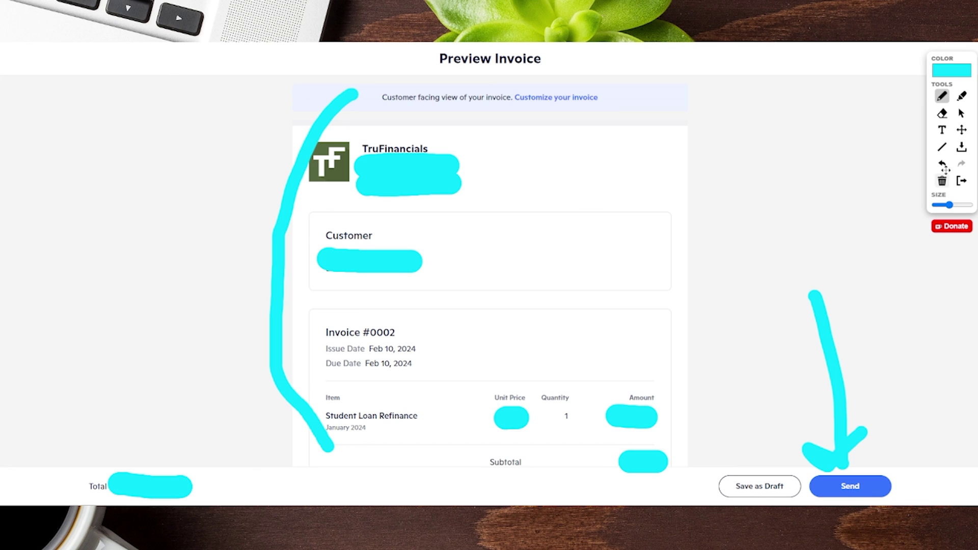
click(941, 113)
mouse_move(803, 292)
mouse_down()
mouse_move(815, 299)
mouse_move(832, 439)
mouse_move(804, 455)
mouse_move(861, 441)
mouse_move(840, 443)
mouse_move(849, 397)
mouse_up()
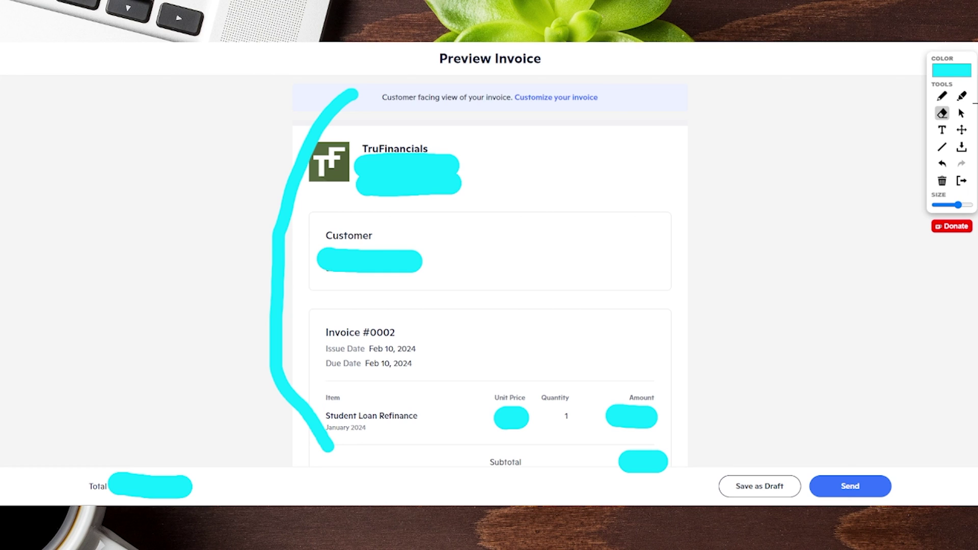
click(942, 96)
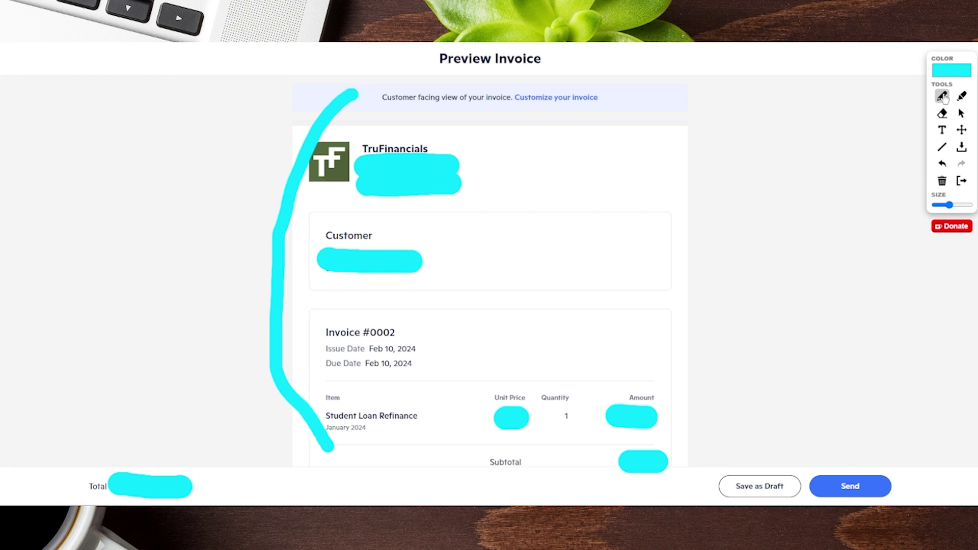